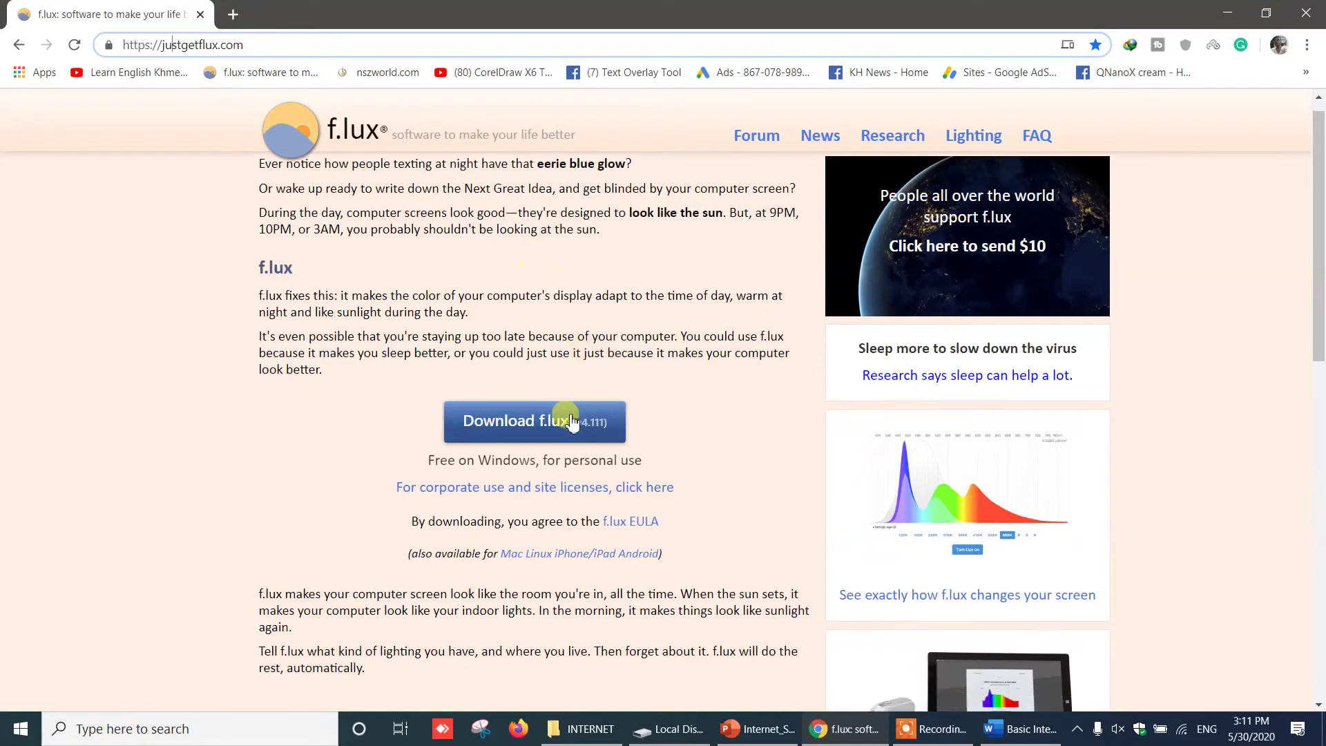
# Request the Windows download of f.lux v4.111 from the f.lux home page
pyautogui.scroll(3, 656, 339)
pyautogui.scroll(3, 352, 425)
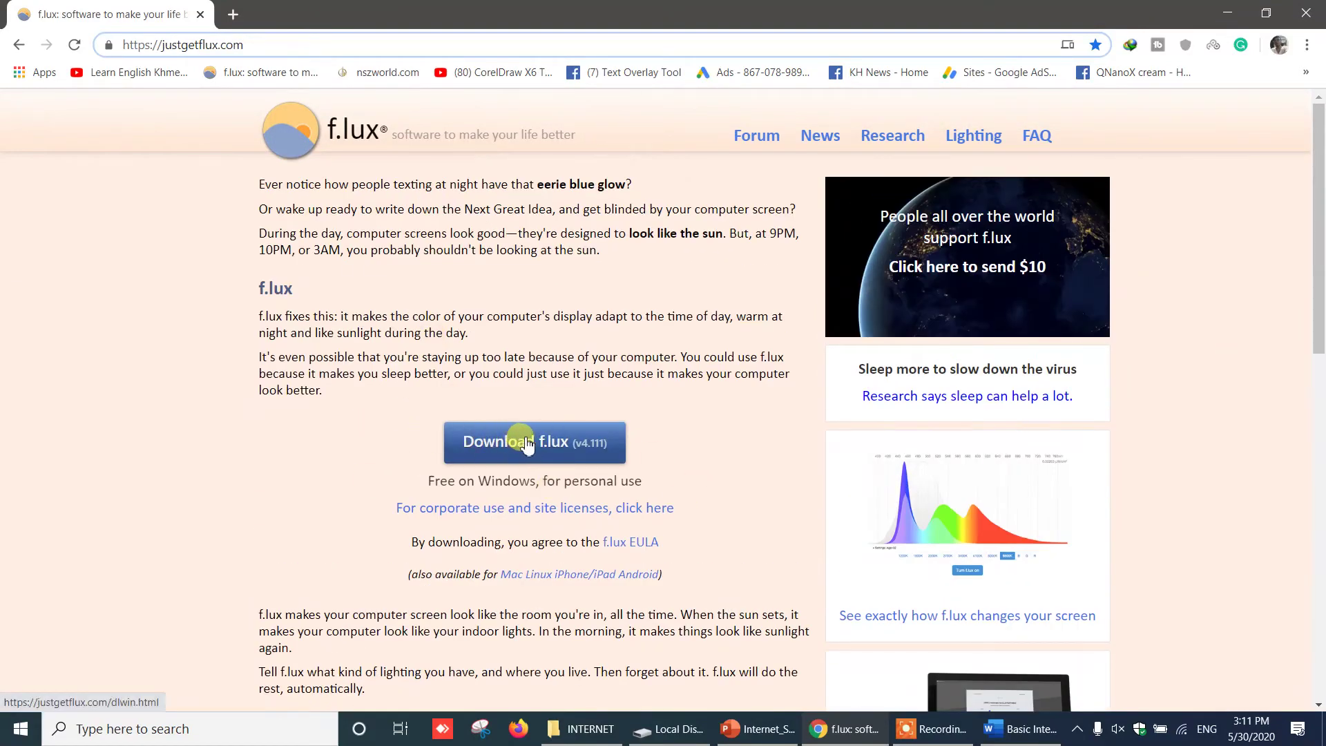
pyautogui.click(605, 445)
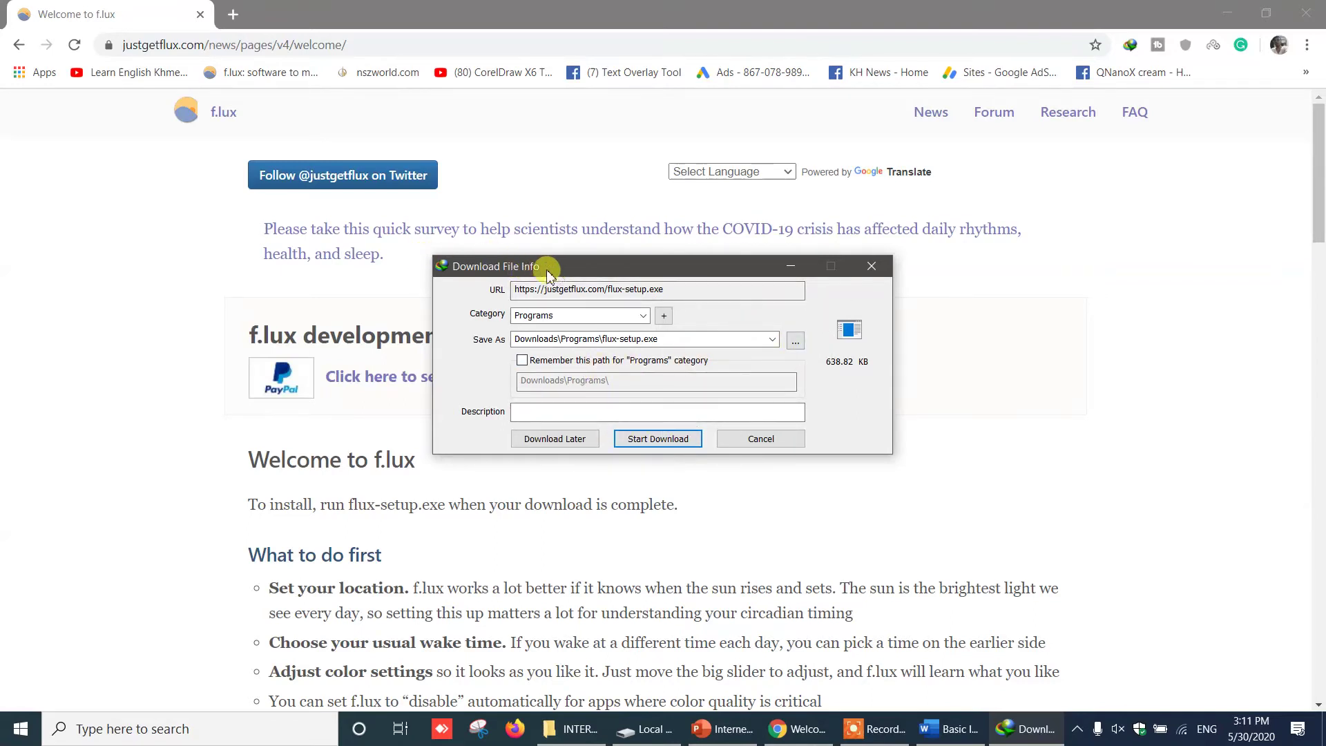
# Decline creating the Programs folder, set the save location of flux-setup.exe to the Desktop, and start the download
pyautogui.moveTo(556, 271); pyautogui.dragTo(860, 308)
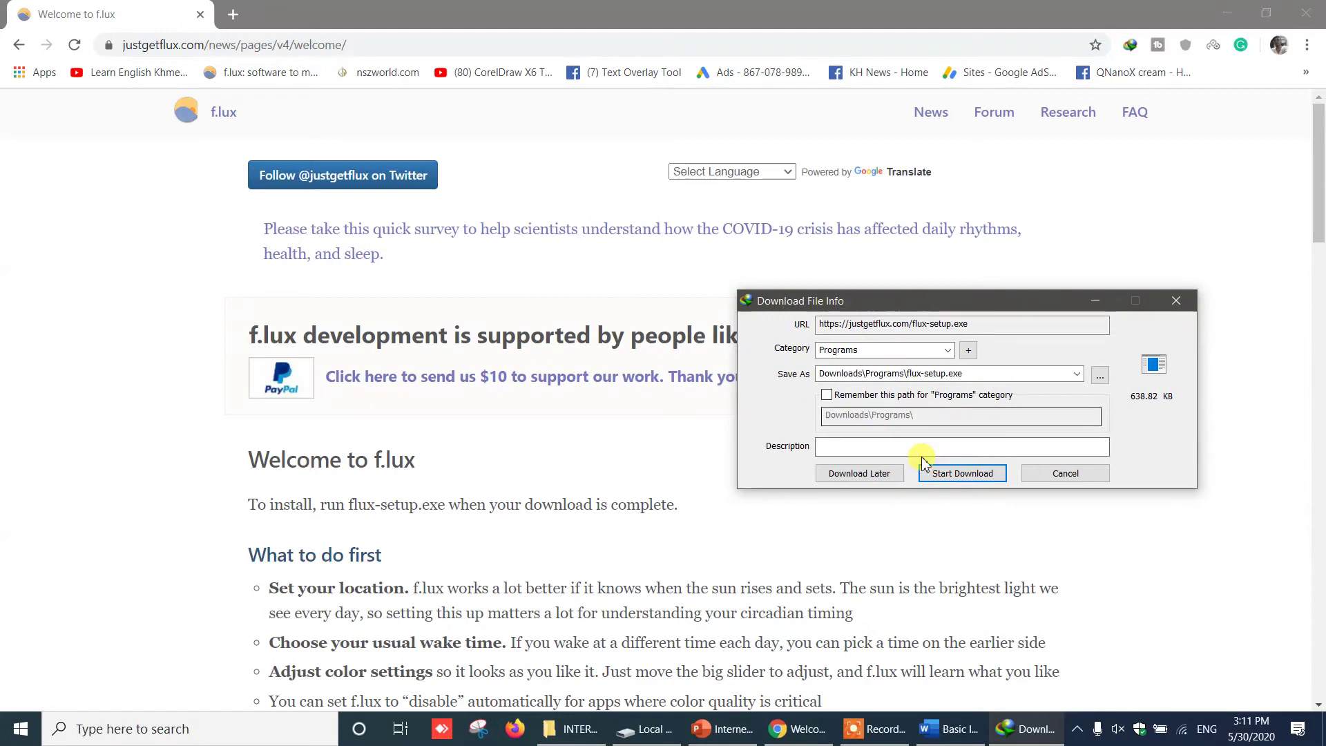
pyautogui.click(961, 483)
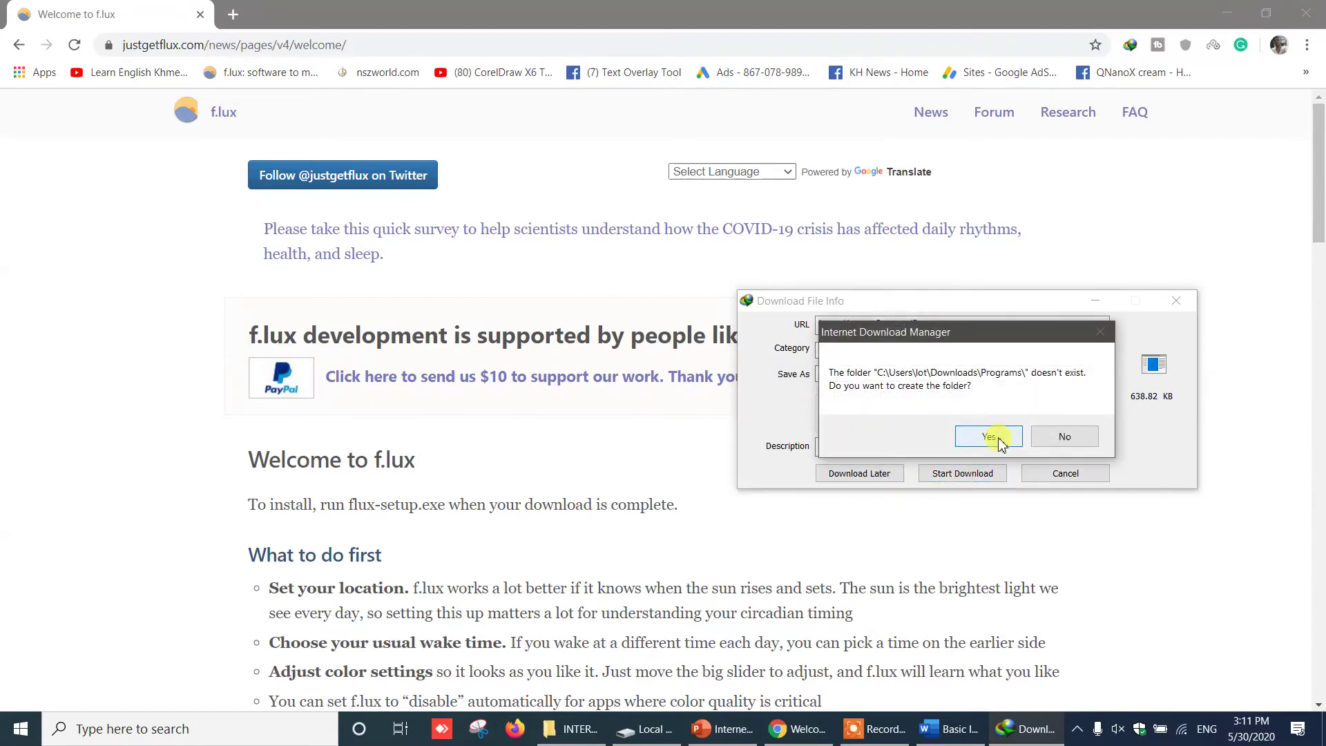
pyautogui.click(1065, 436)
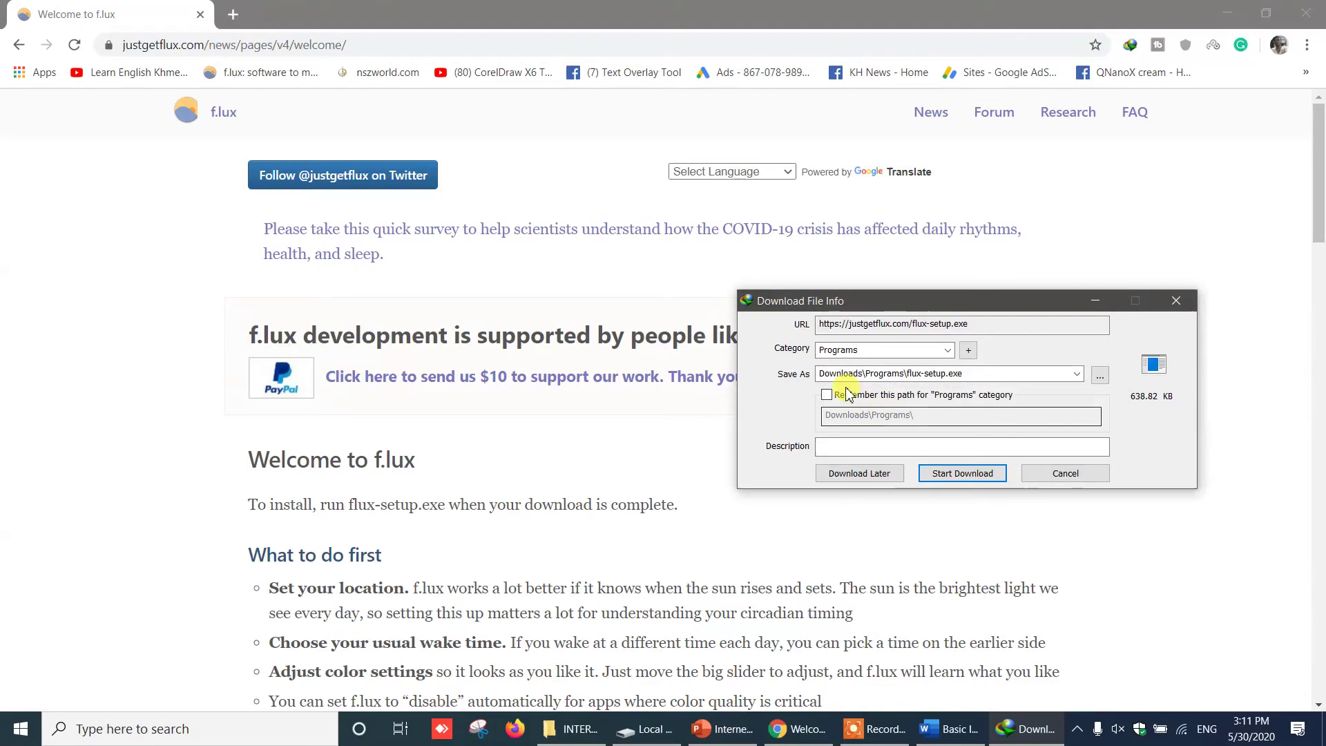
pyautogui.click(1100, 378)
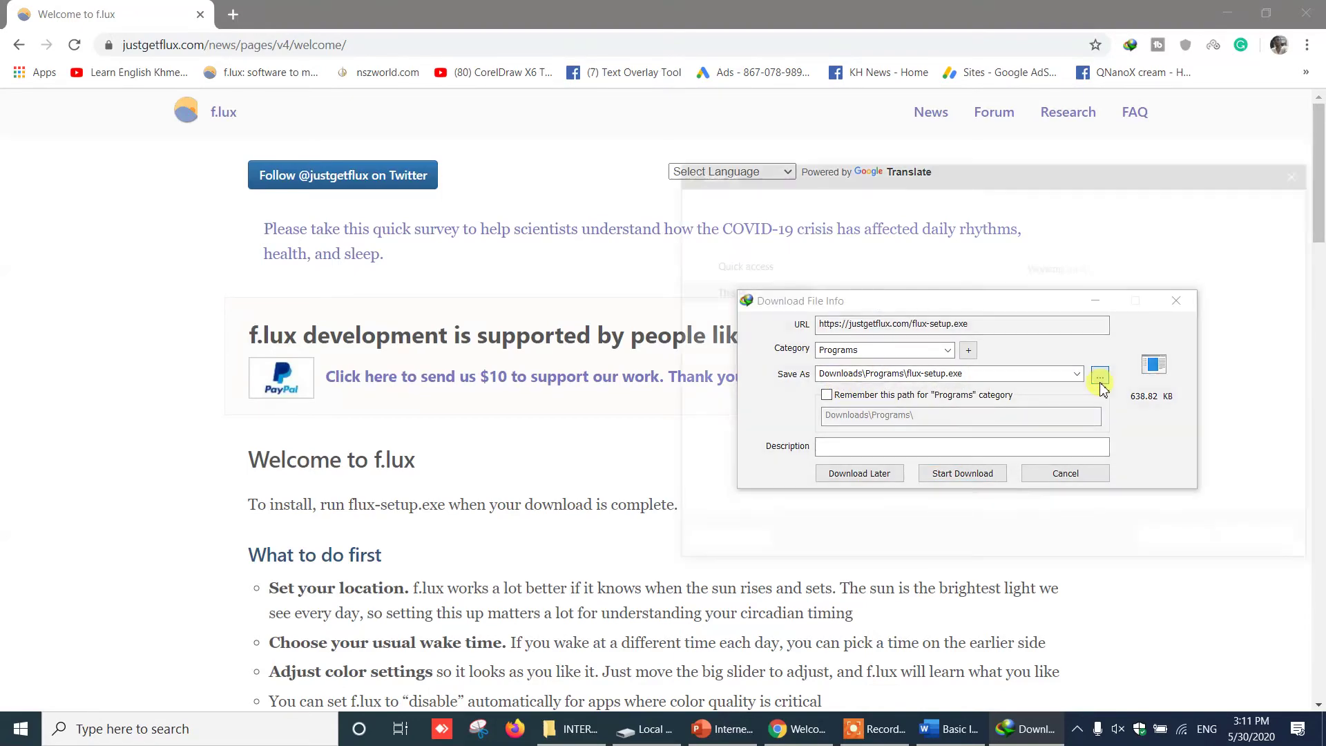
pyautogui.click(734, 276)
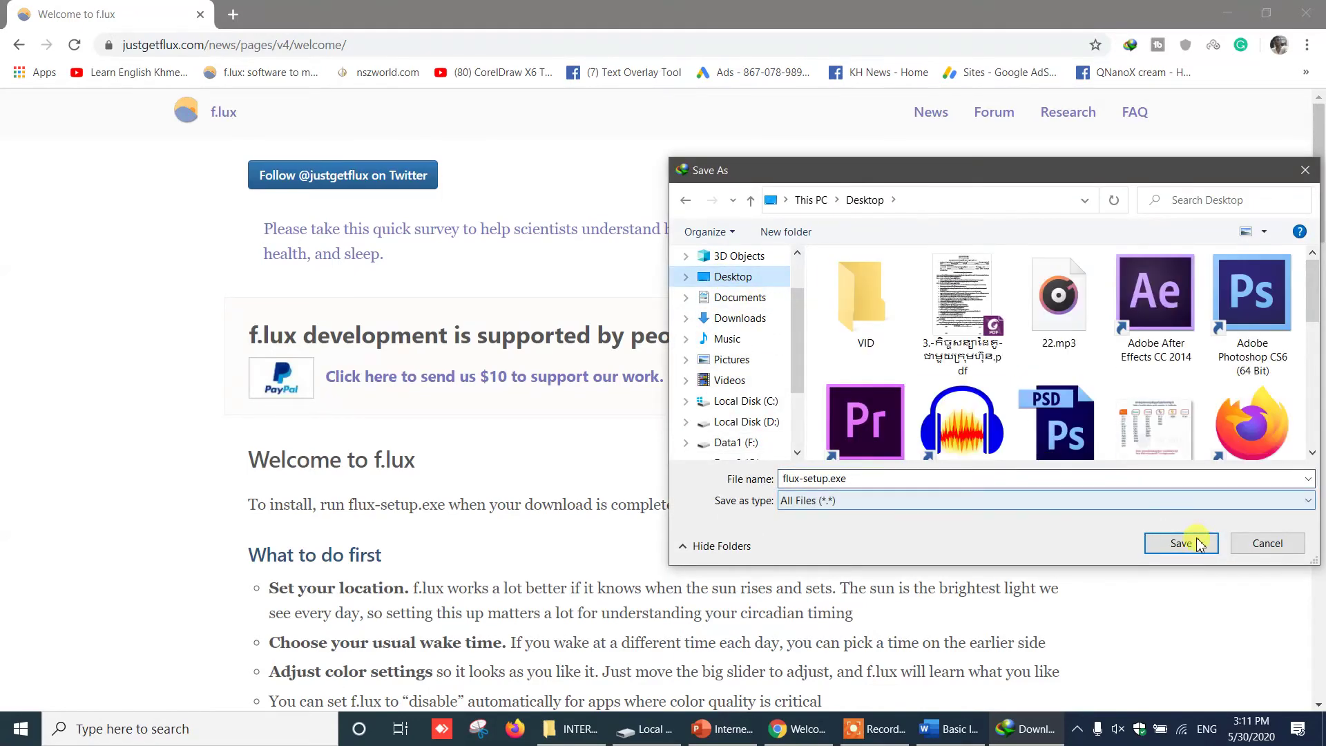
pyautogui.click(1198, 545)
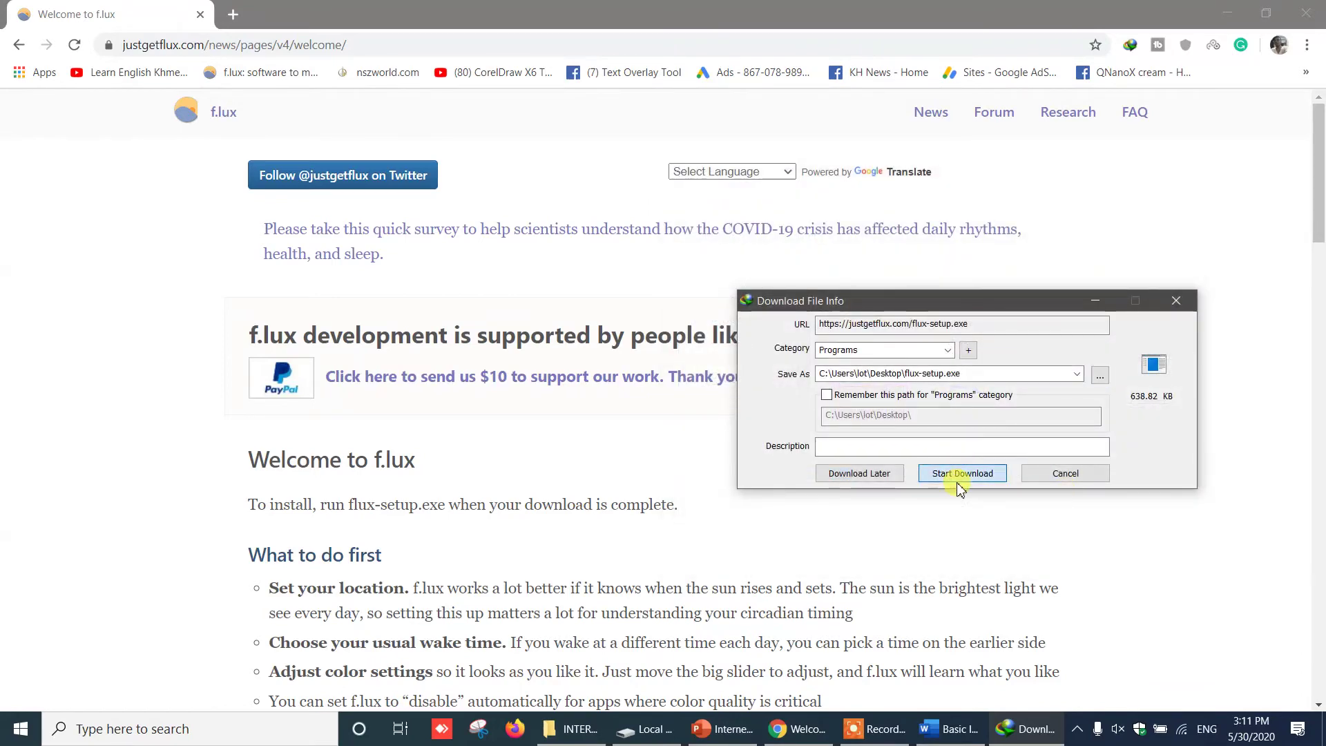
pyautogui.click(960, 476)
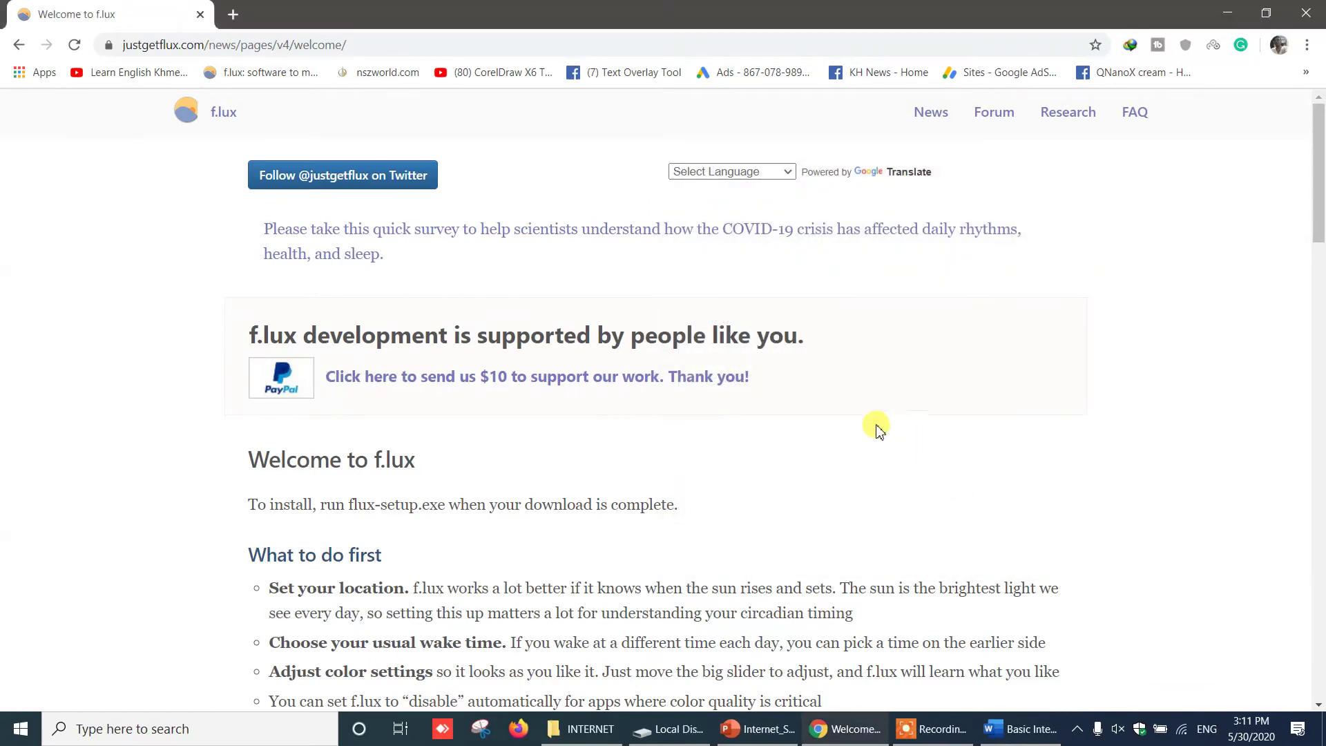
# Minimize the browser and the other open windows to show the desktop
pyautogui.click(1226, 14)
pyautogui.click(1226, 14)
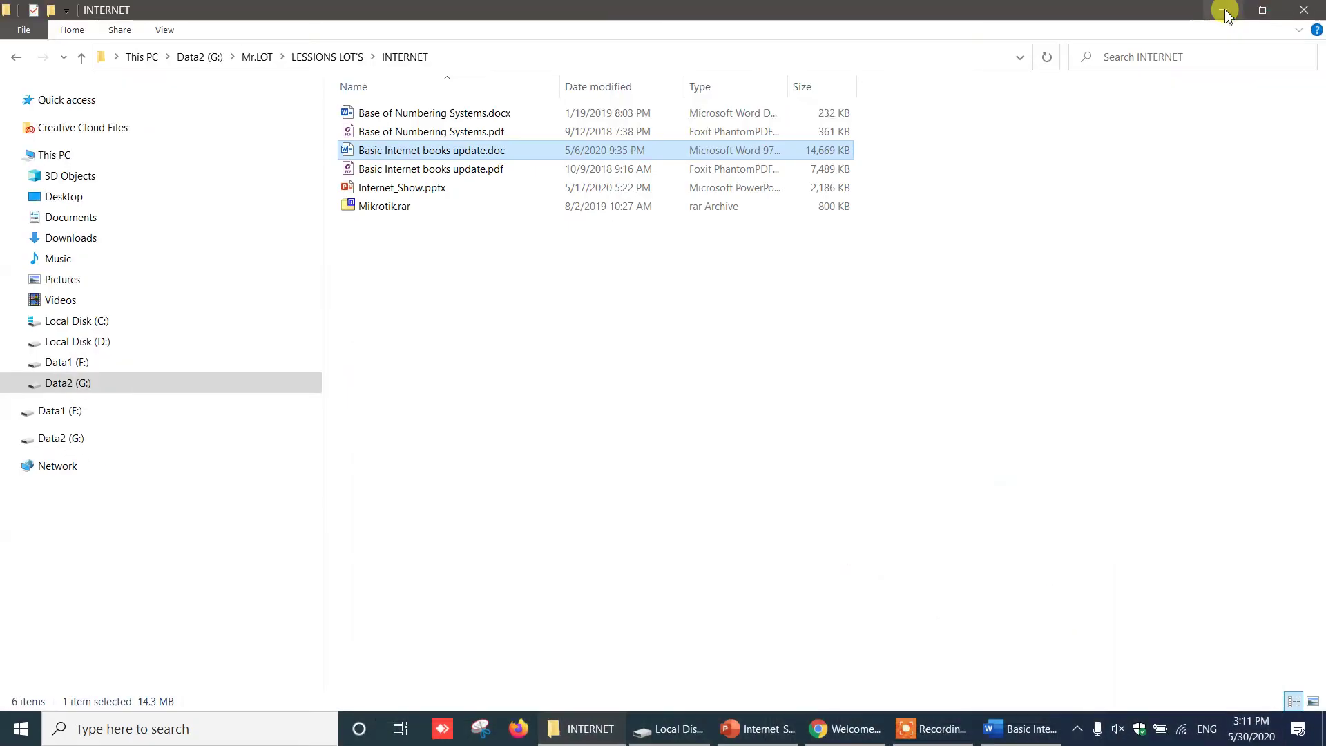
pyautogui.click(1226, 14)
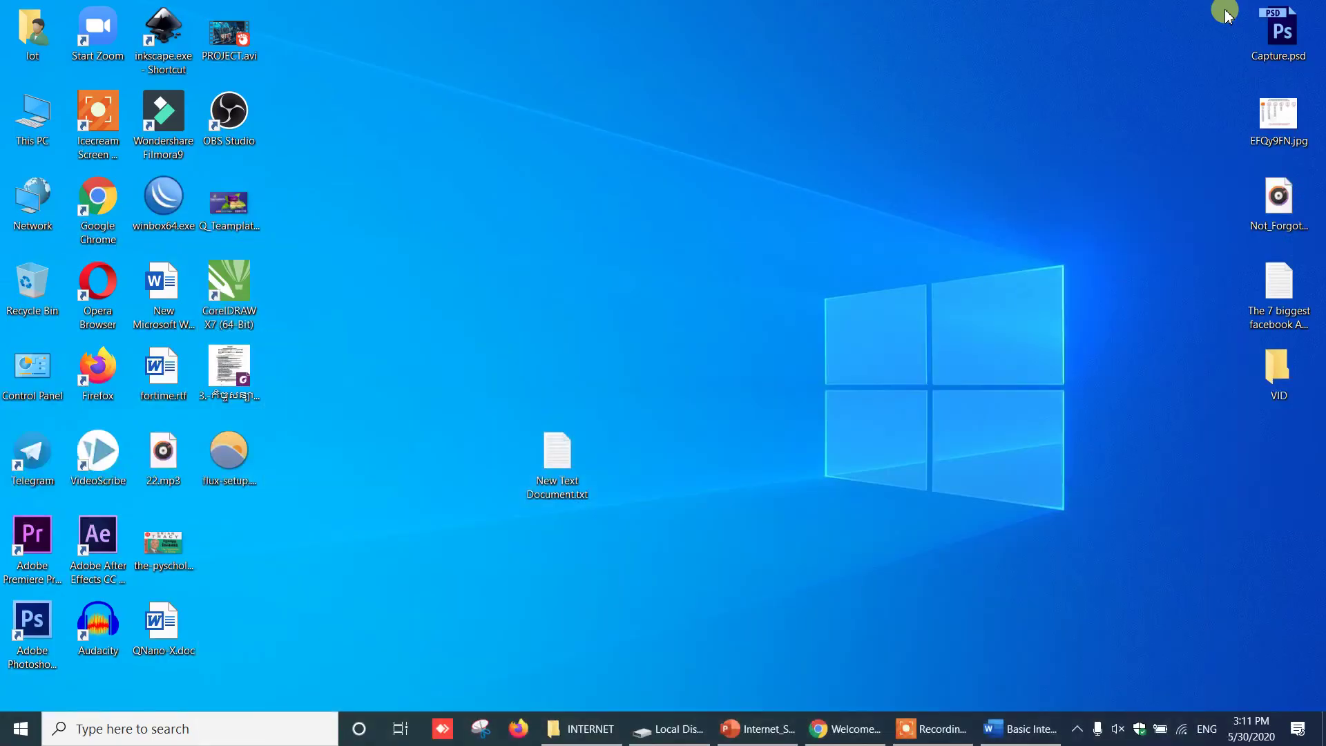
# Examine the Downloads folder as the usual place for downloaded files, and return to the desktop
pyautogui.doubleClick(28, 41)
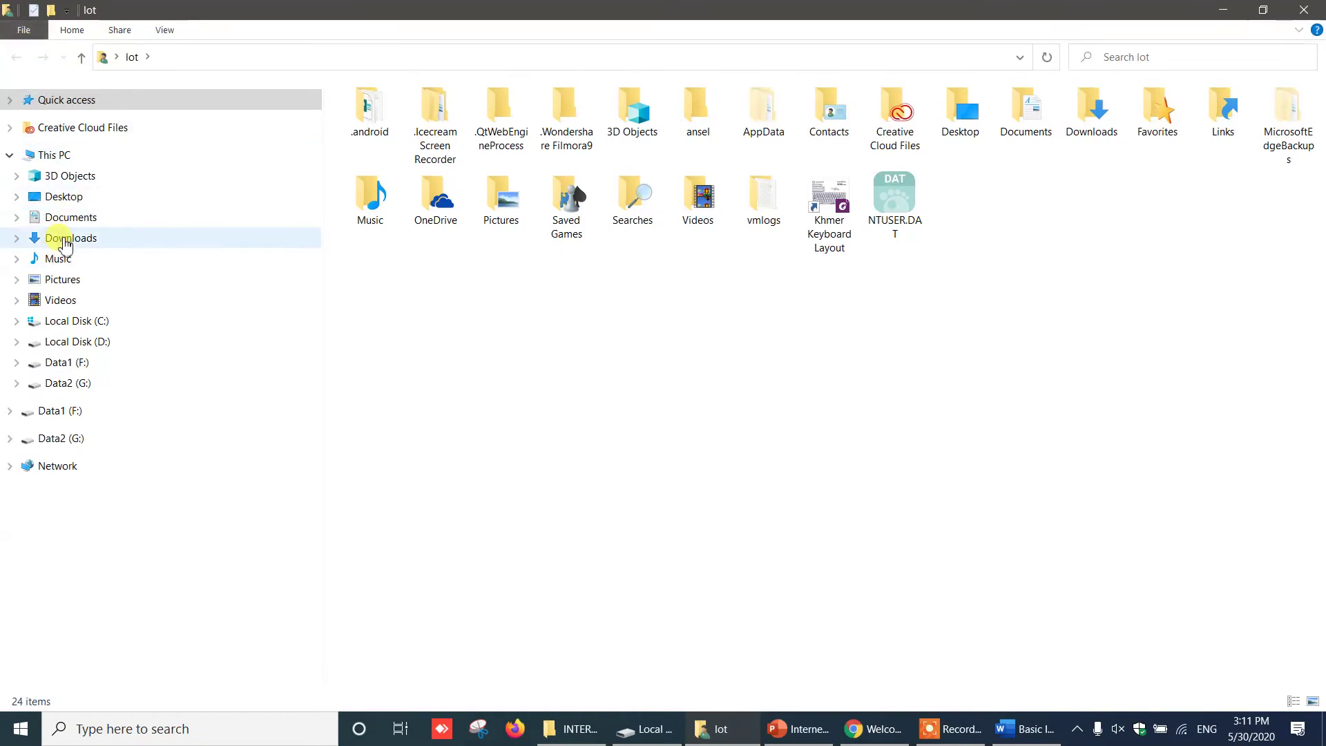
pyautogui.click(64, 242)
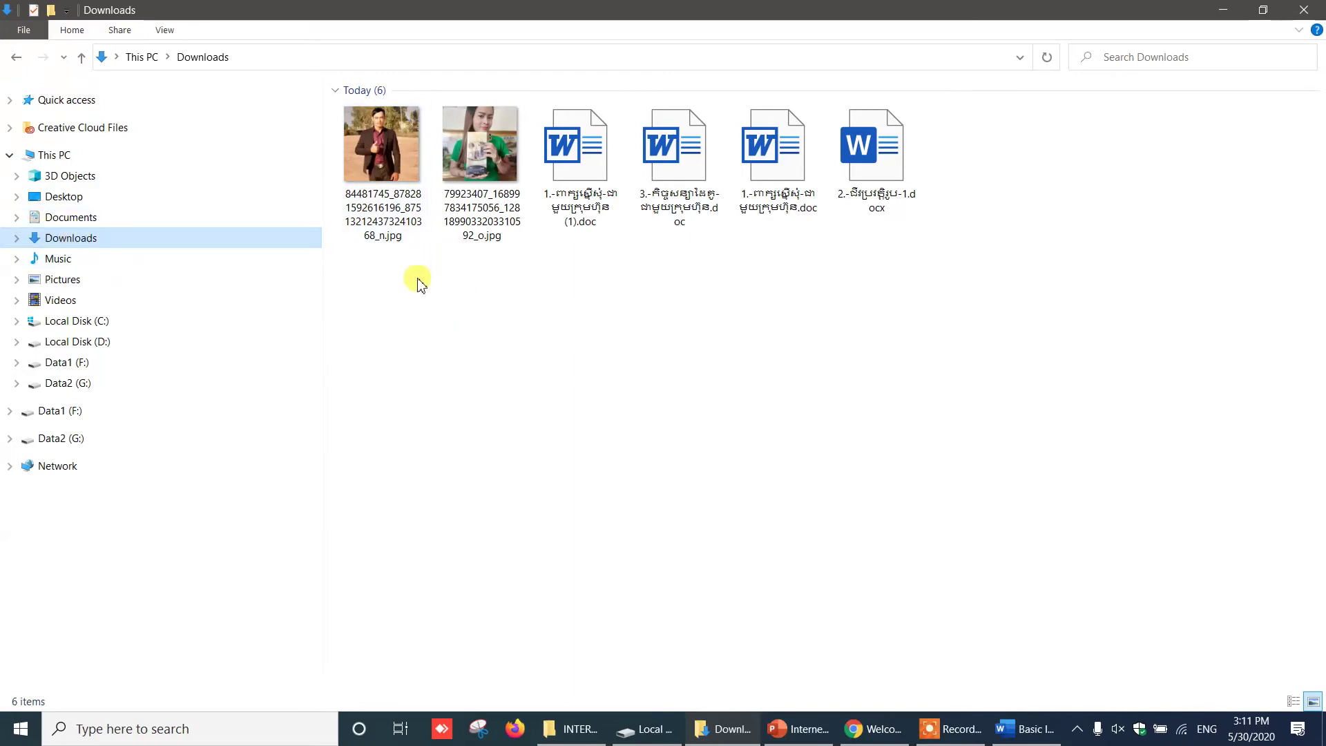
pyautogui.click(1217, 8)
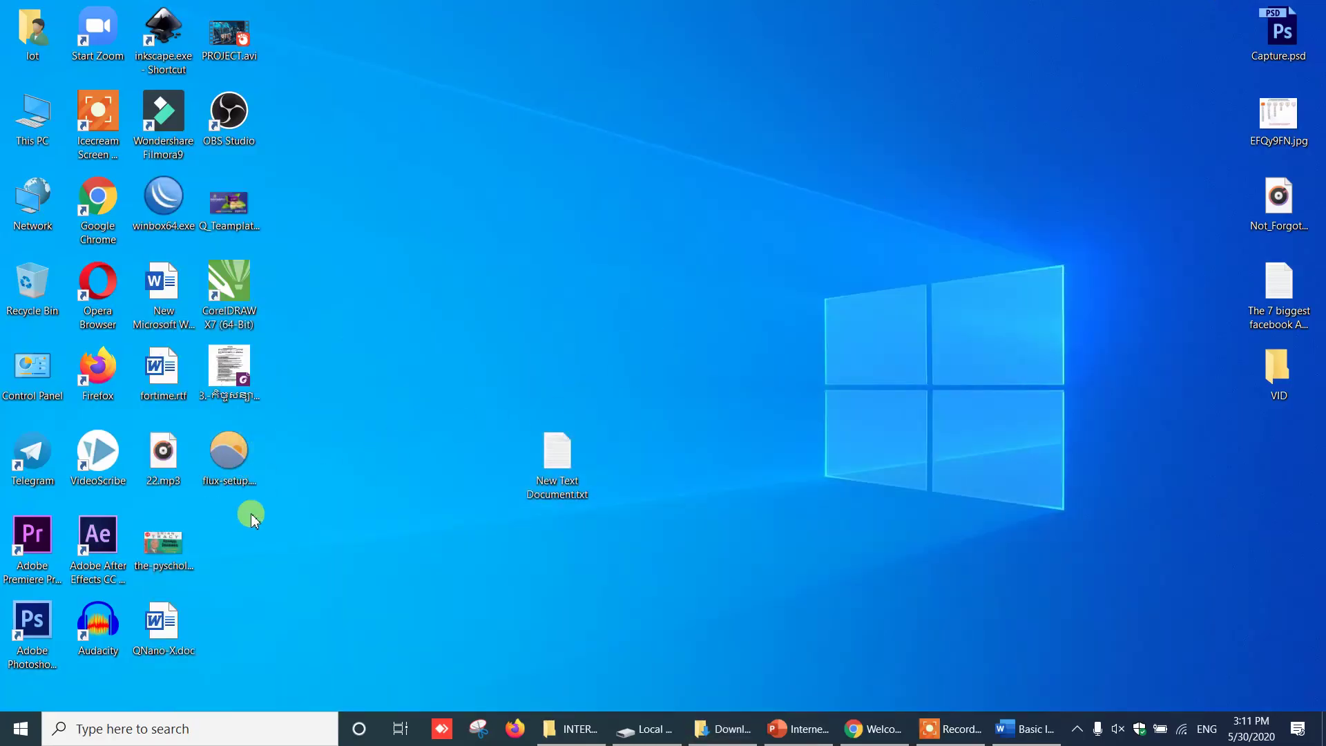
# Run flux-setup.exe from the desktop, accept the license agreement, and move the f.lux window toward the middle of the screen
pyautogui.moveTo(332, 540); pyautogui.dragTo(256, 462)
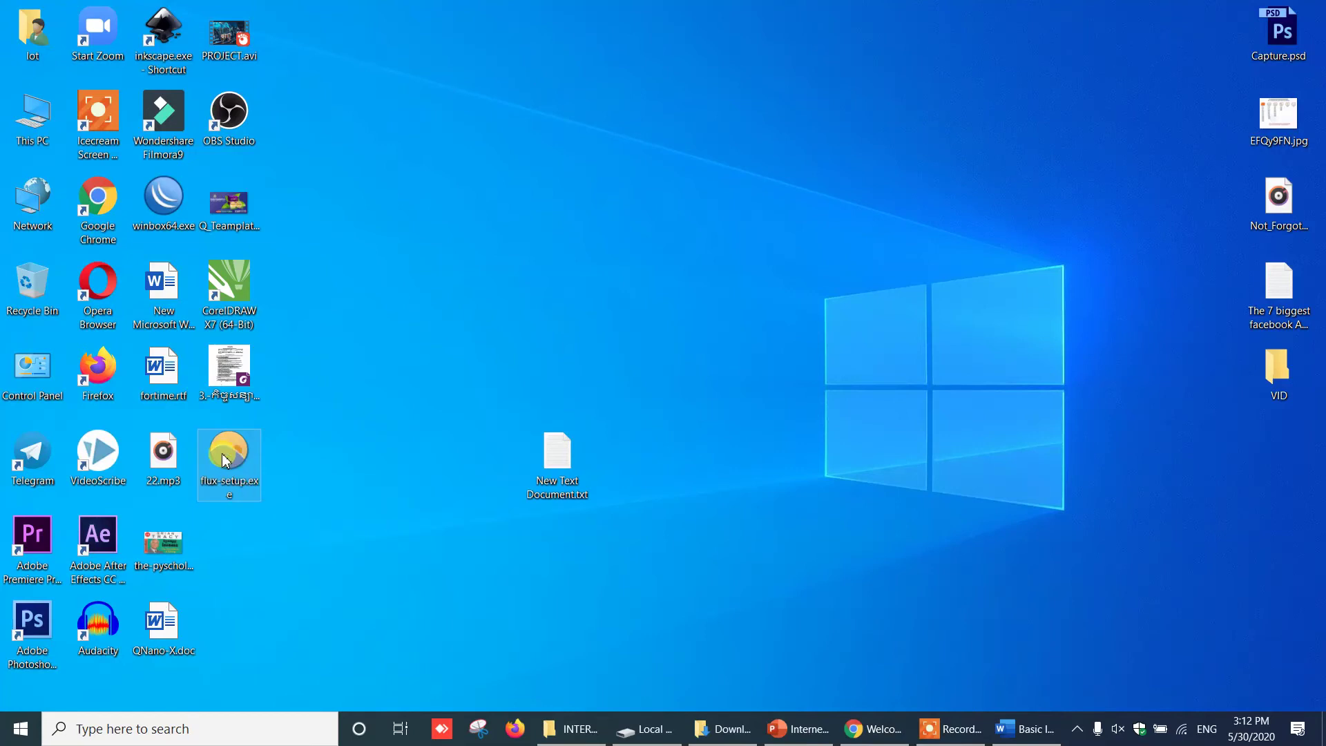
pyautogui.rightClick(224, 455)
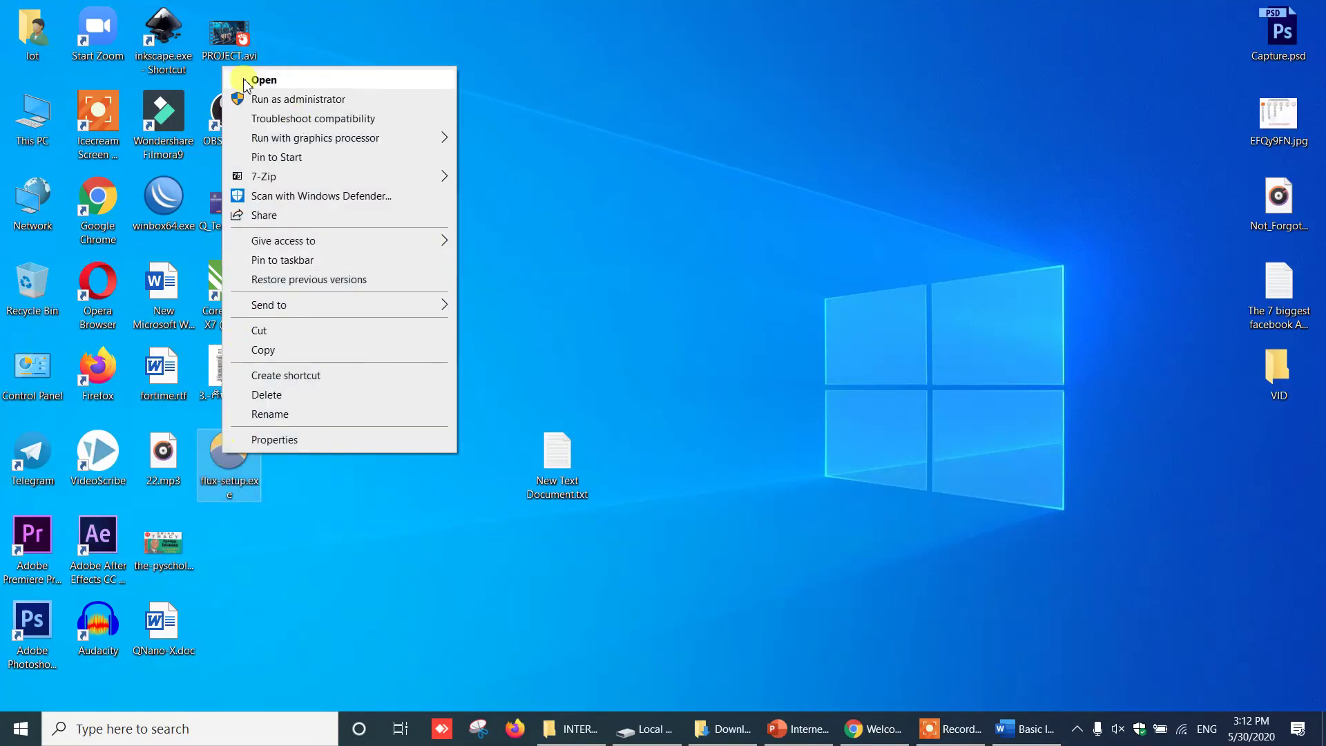
pyautogui.click(598, 153)
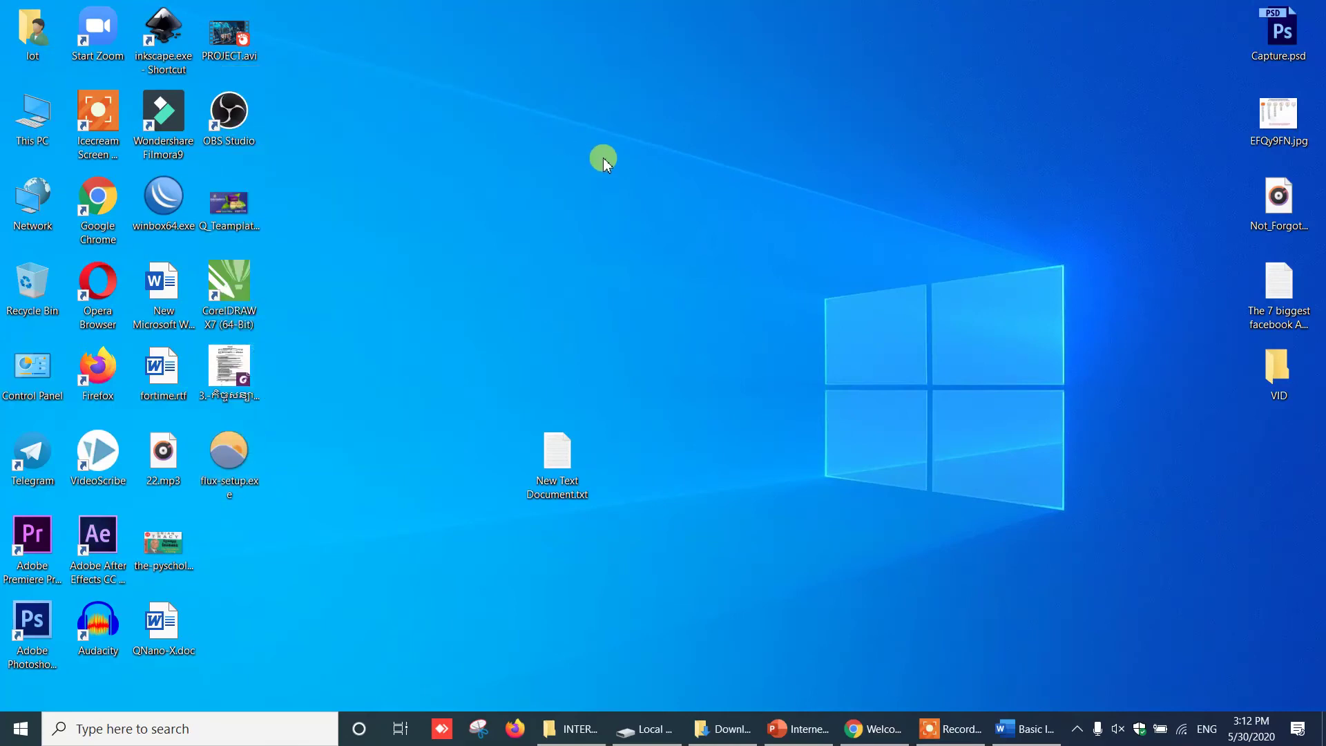
pyautogui.doubleClick(224, 459)
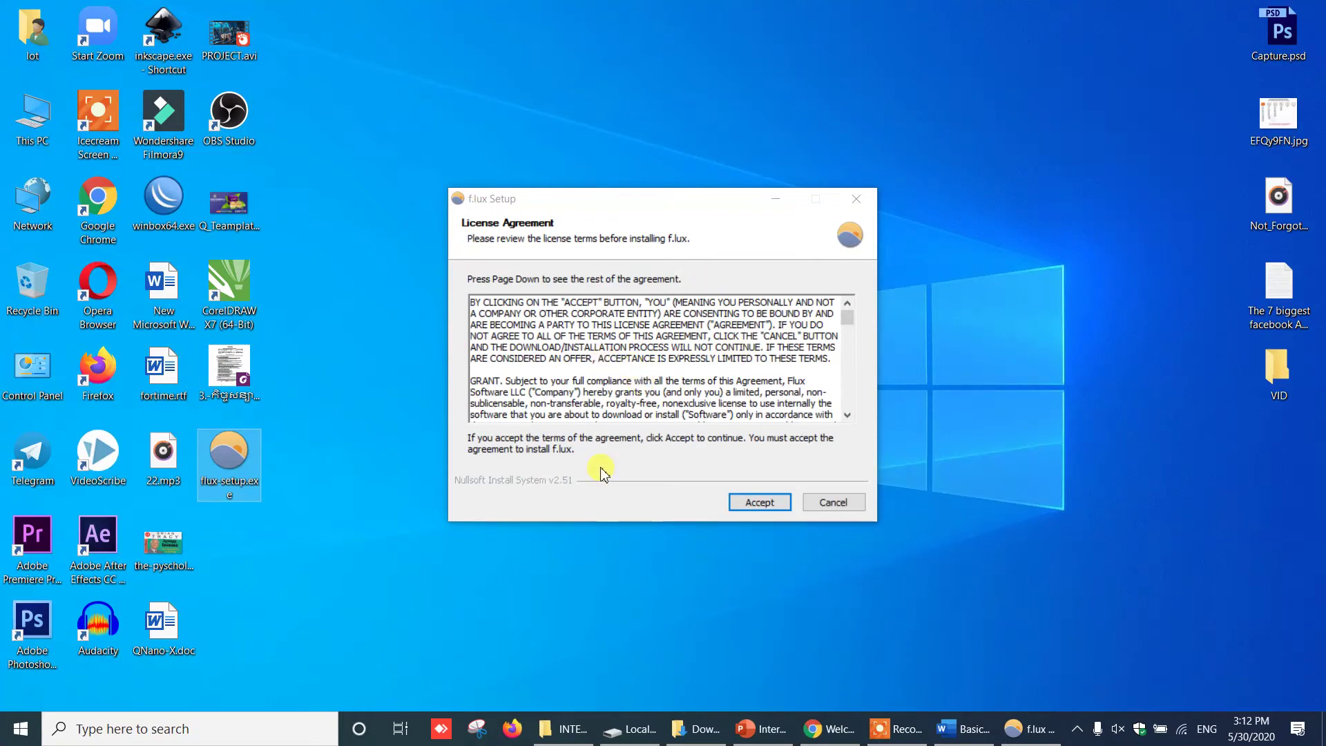
pyautogui.click(754, 505)
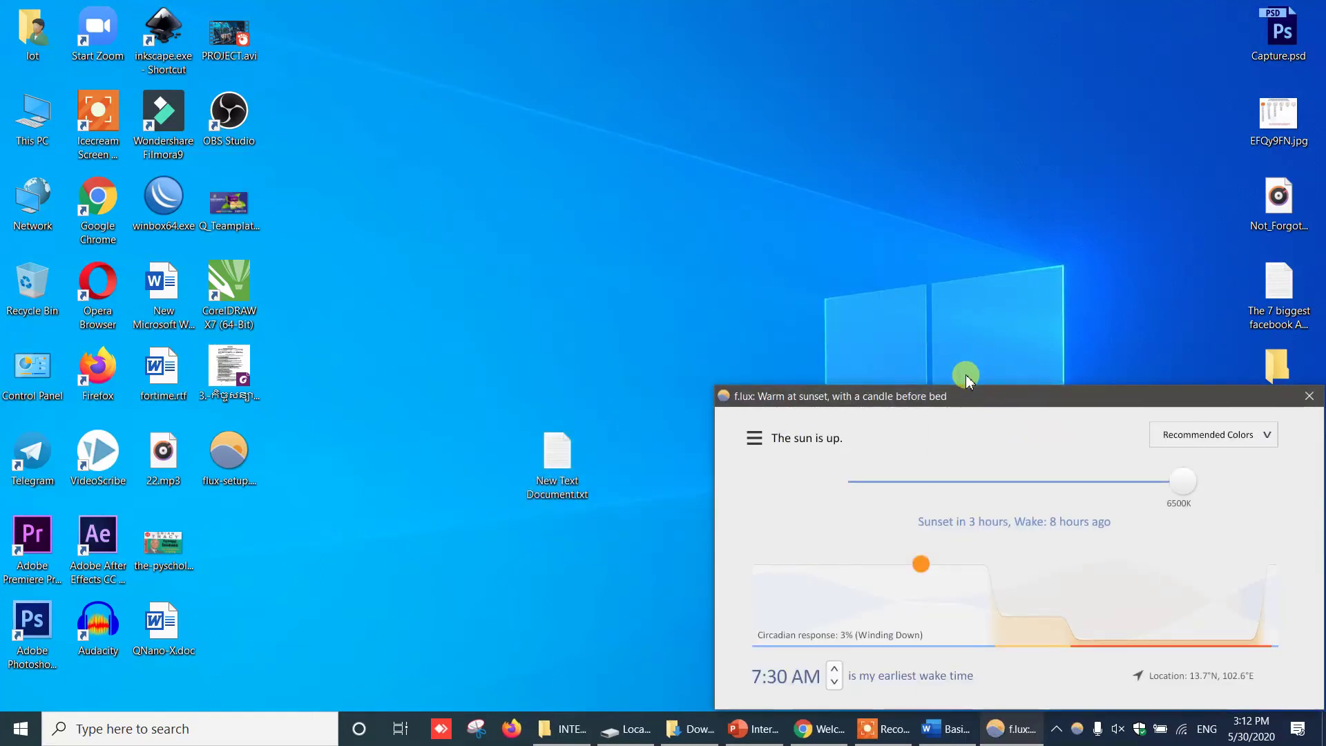
pyautogui.moveTo(984, 395); pyautogui.dragTo(734, 146)
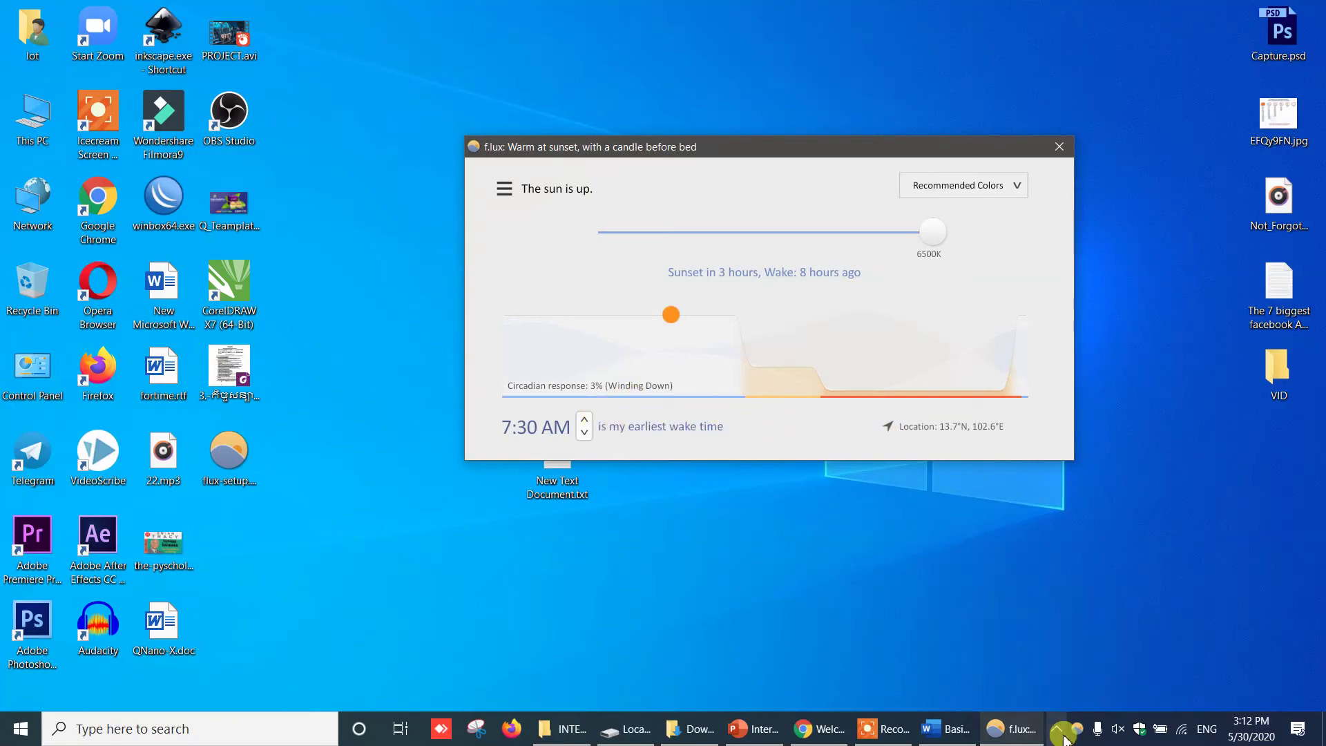
pyautogui.click(882, 739)
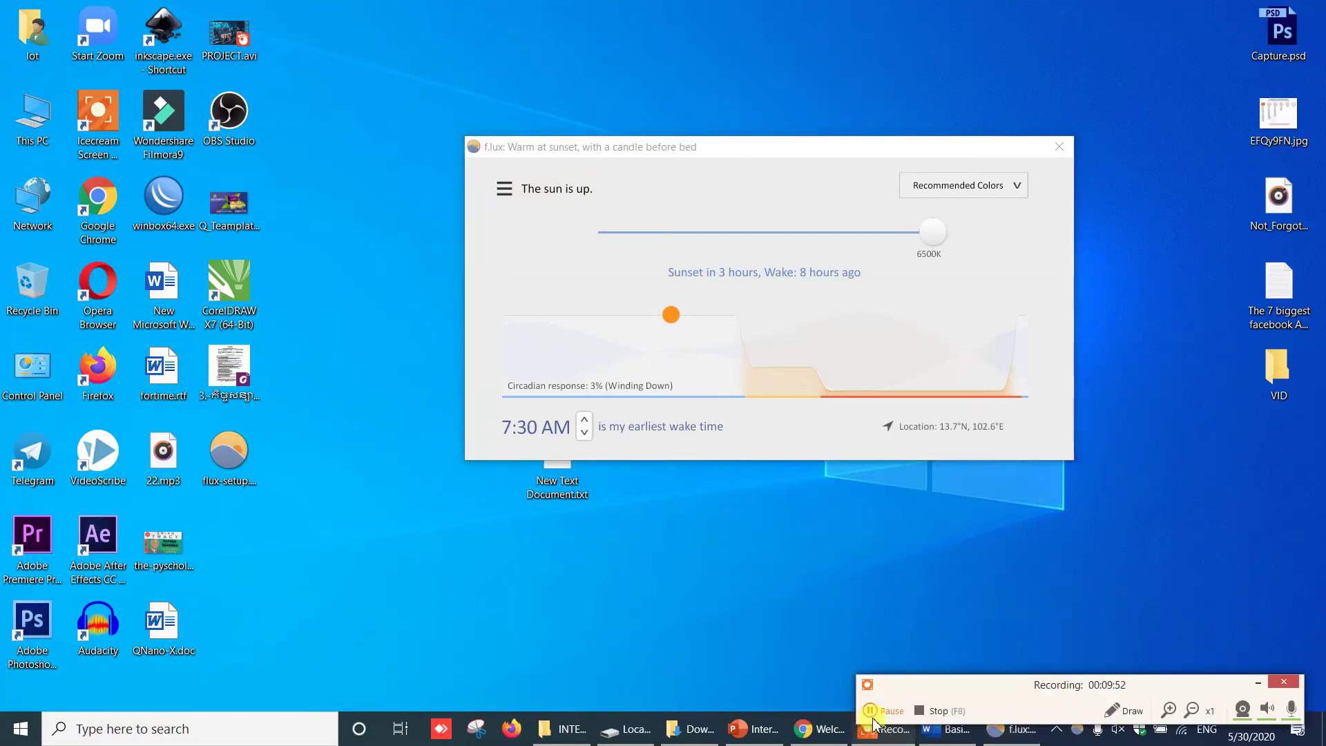
pyautogui.click(872, 711)
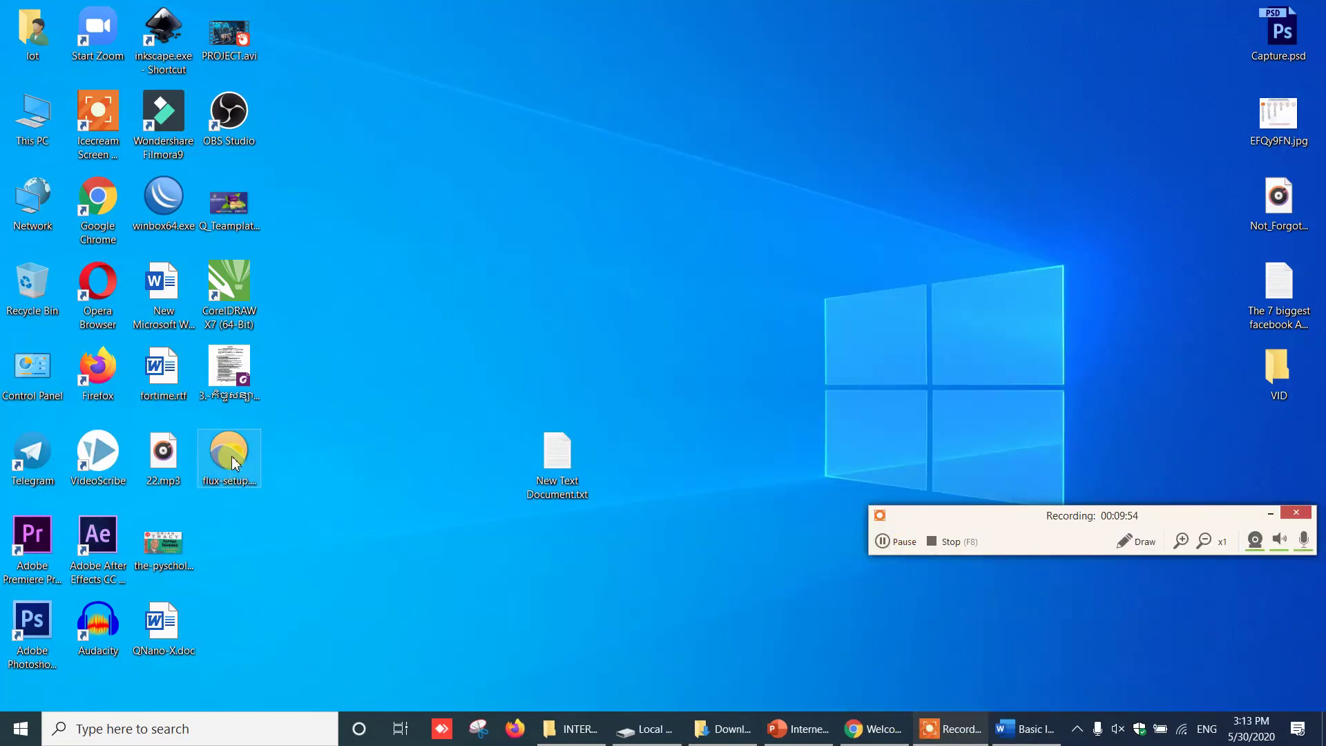
pyautogui.click(1270, 514)
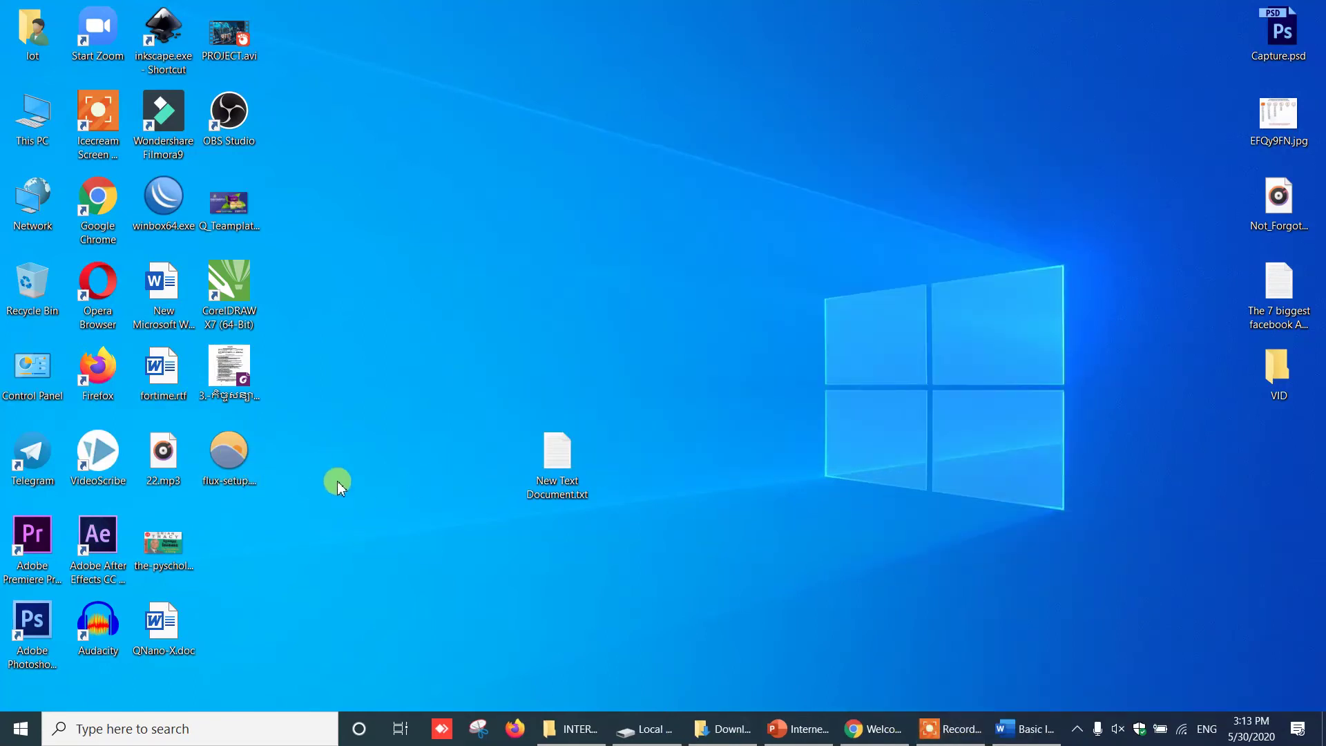
# Reinstall f.lux with the installer on the desktop, accepting its license agreement and closing the completed setup
pyautogui.doubleClick(224, 462)
pyautogui.click(756, 503)
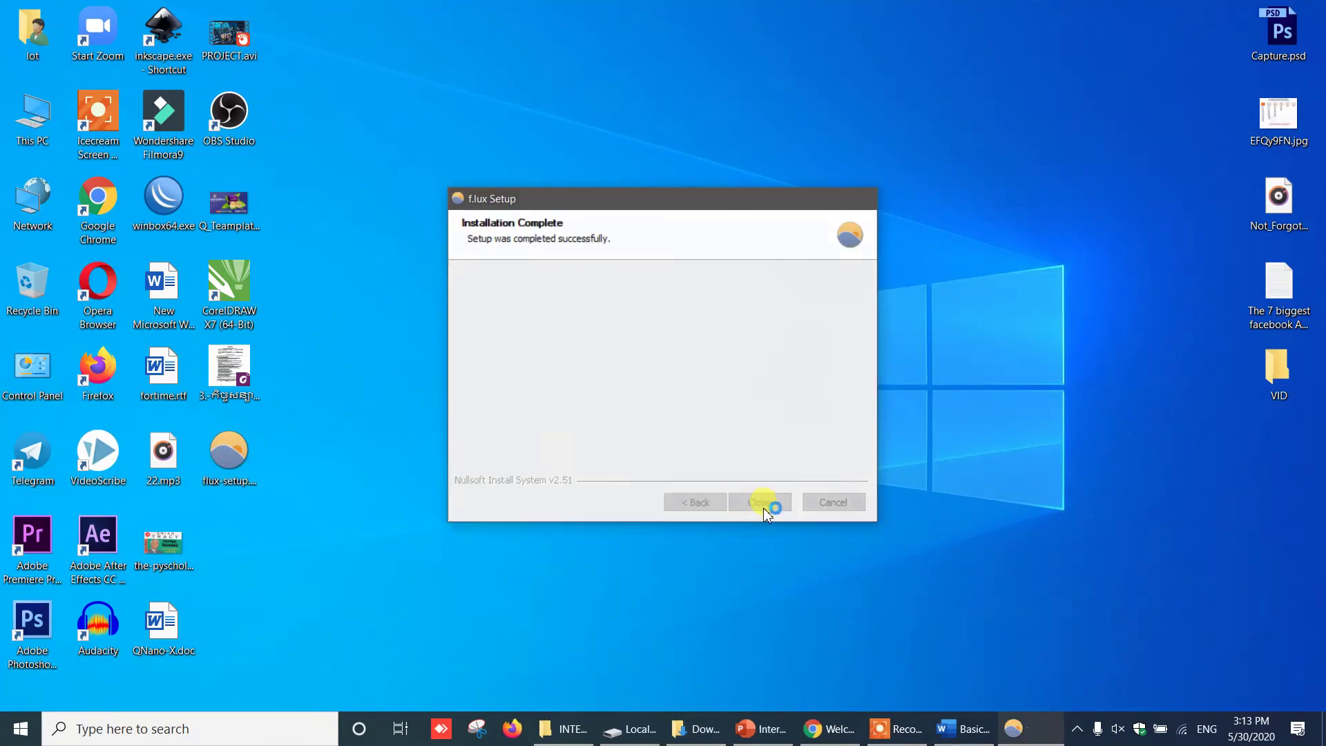
pyautogui.click(764, 507)
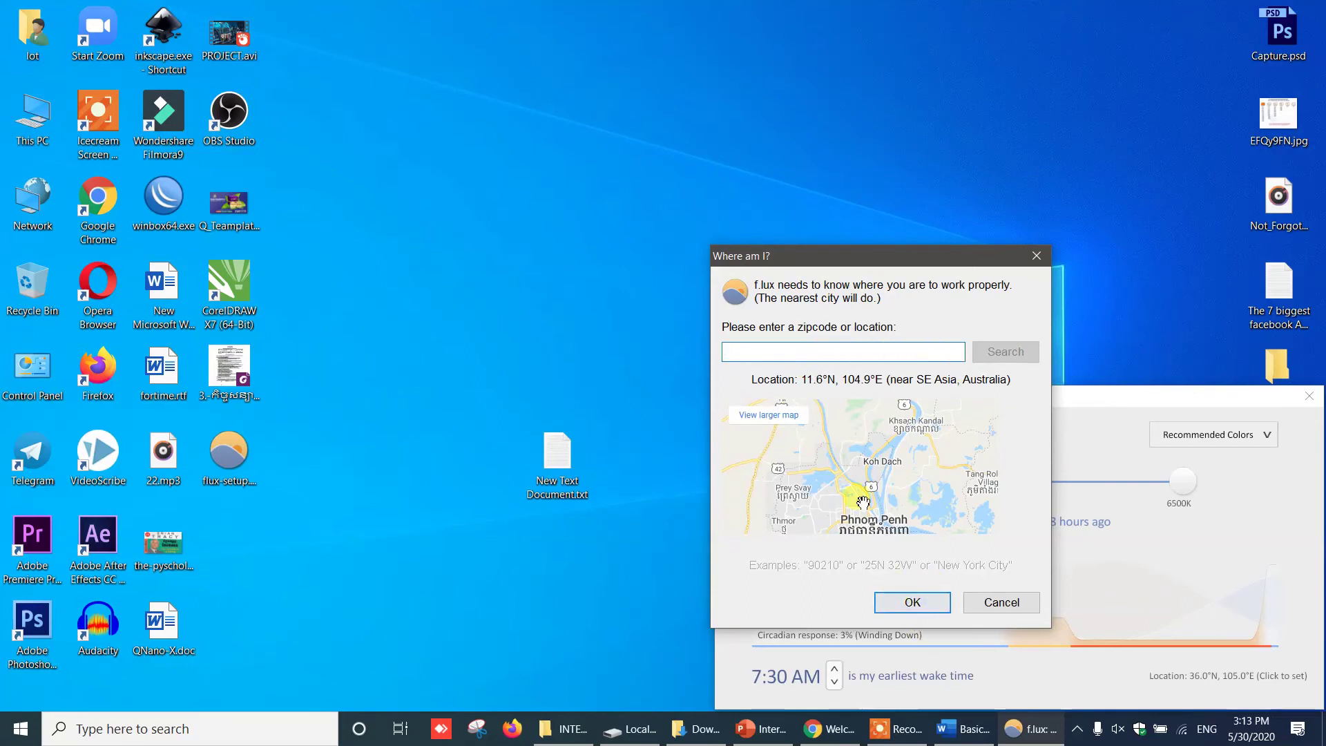
# Search for the location "poipet" in f.lux, check it on the map, and confirm it as the current location
pyautogui.click(831, 353)
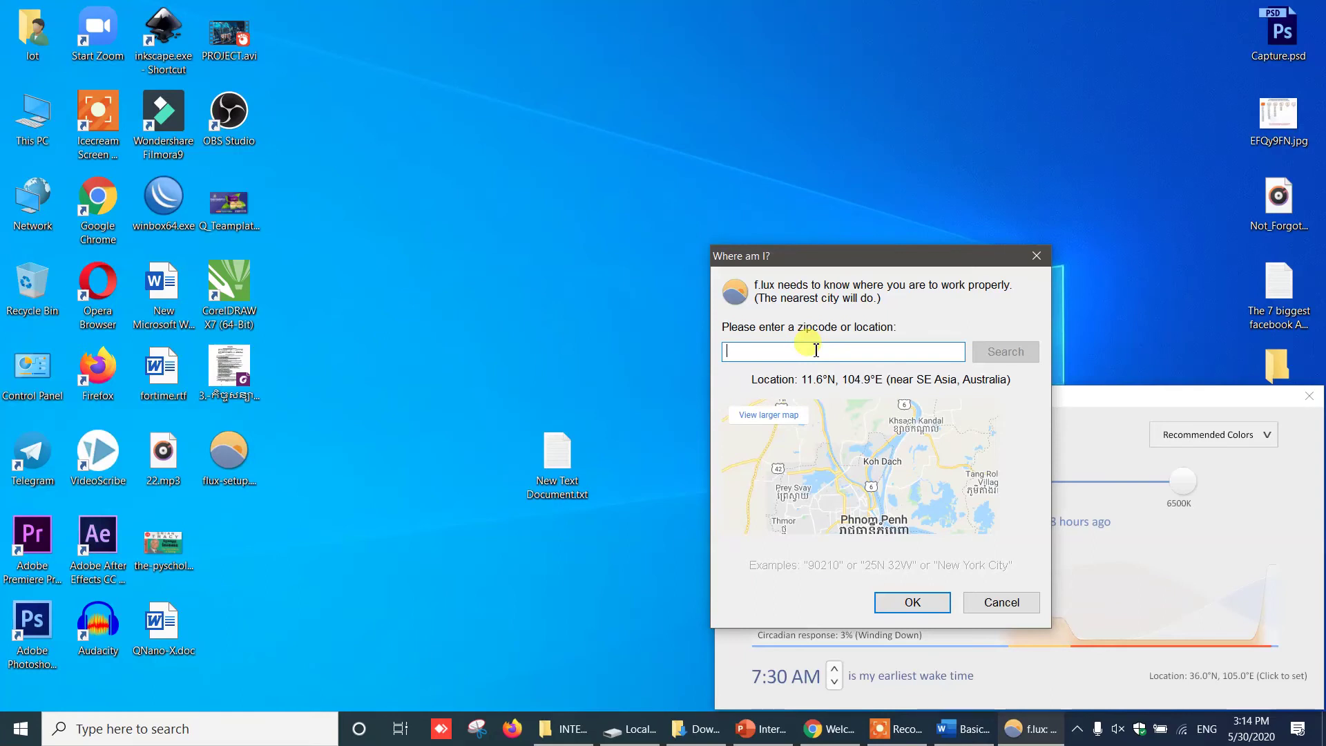
pyautogui.write('poipet')
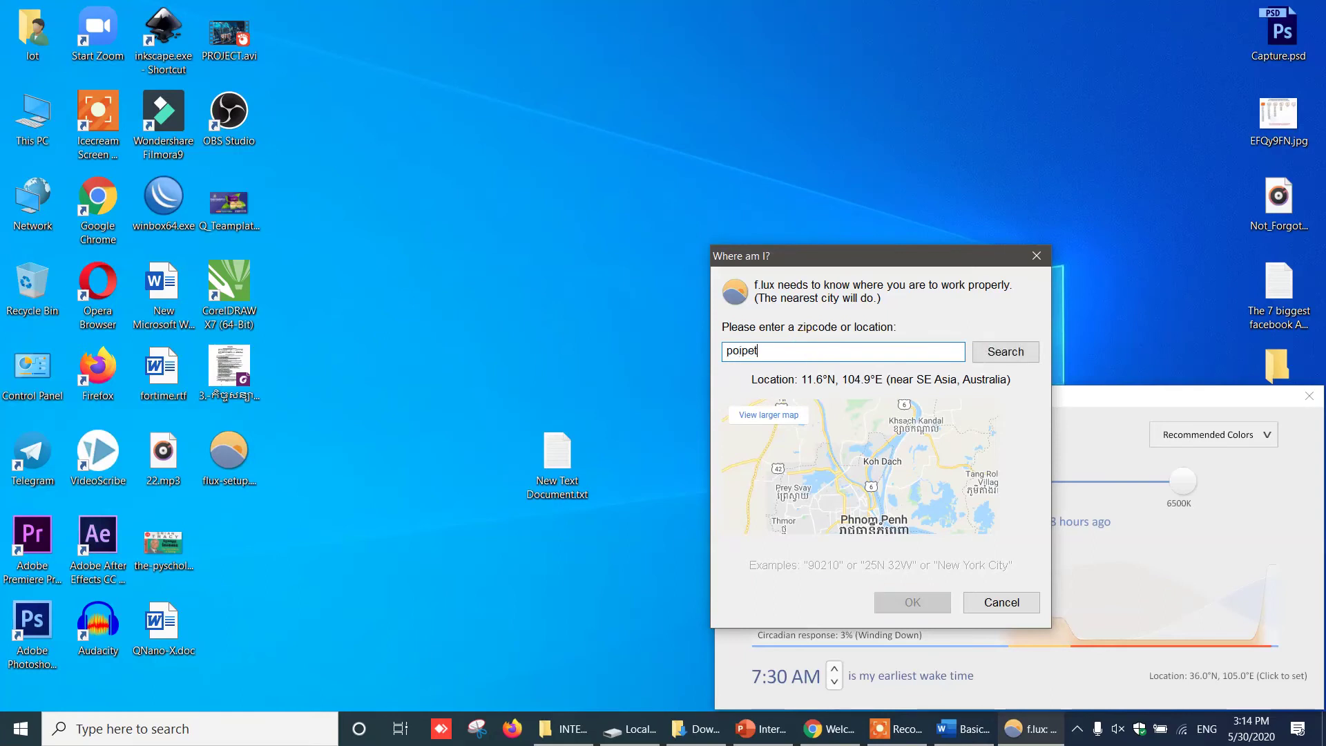
pyautogui.click(999, 352)
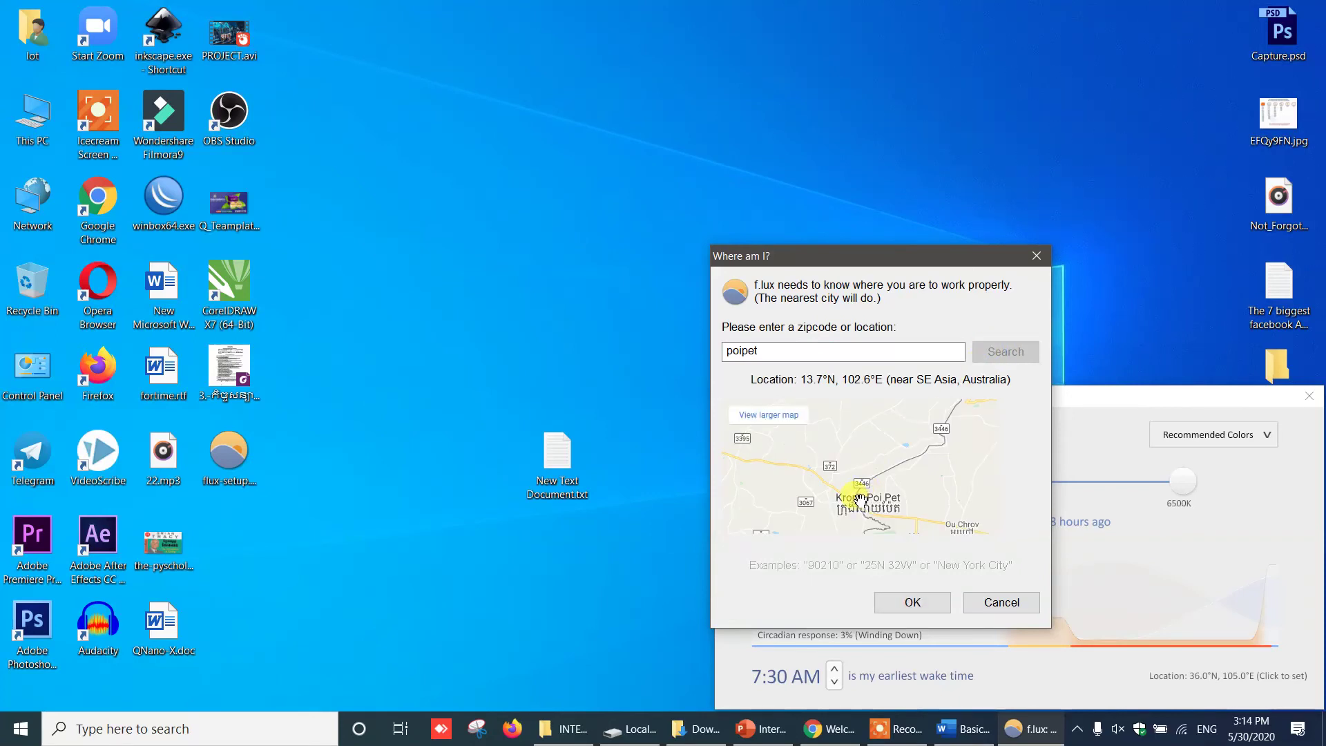
pyautogui.moveTo(861, 482); pyautogui.dragTo(787, 408)
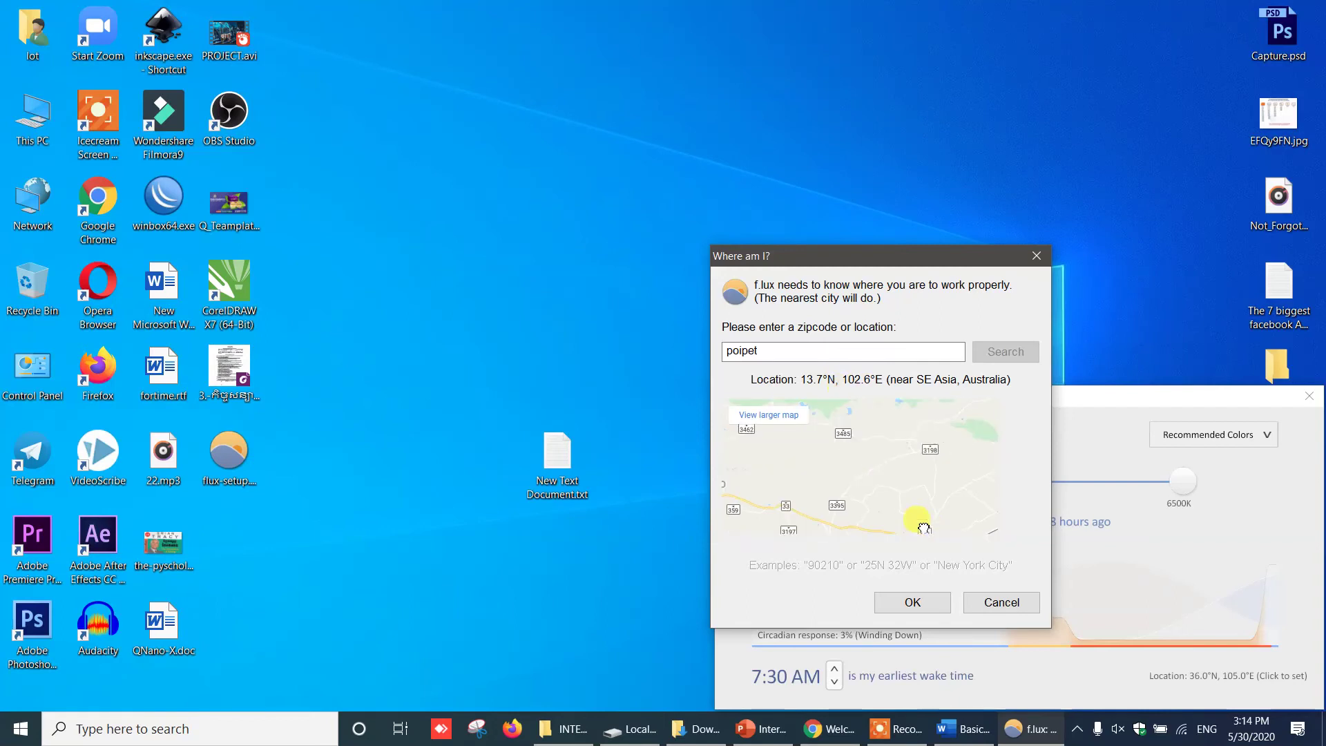
pyautogui.click(913, 602)
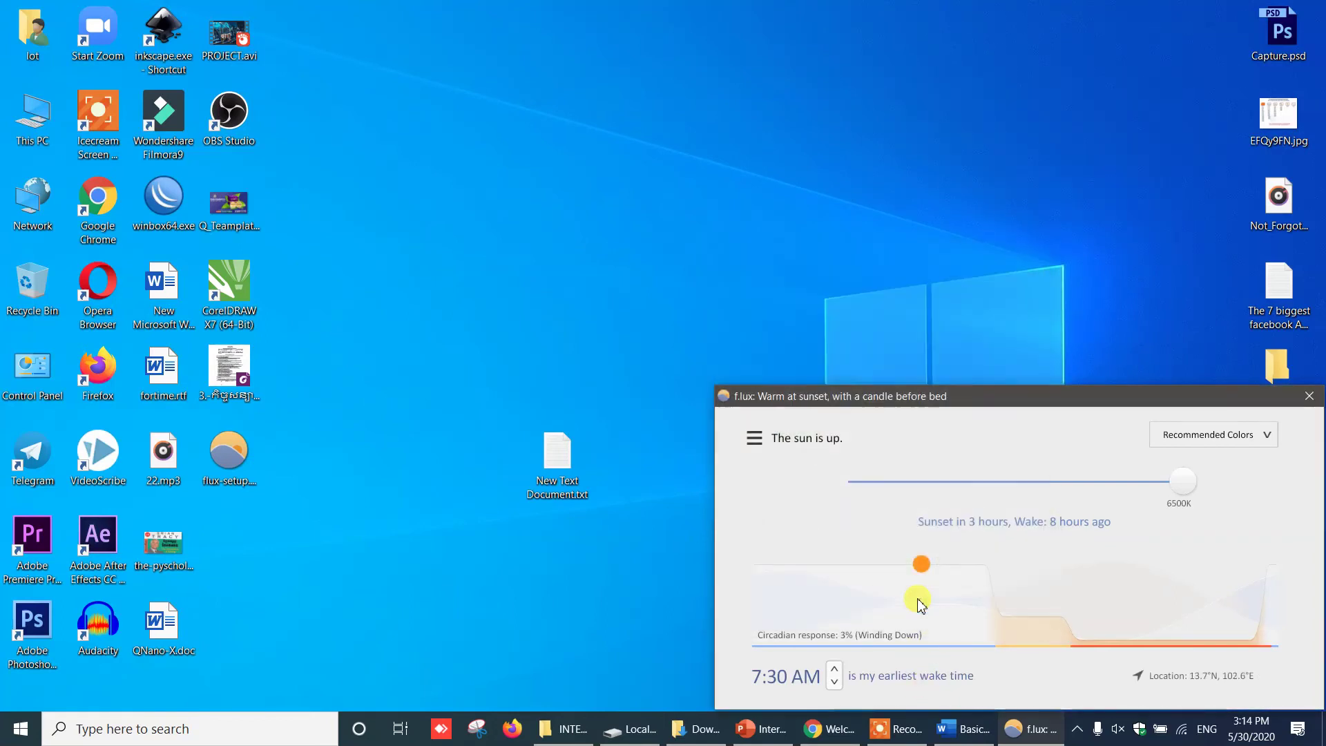
# Move the f.lux window away from the screen corner and lower the earliest wake time to 7:30 PM
pyautogui.moveTo(985, 390); pyautogui.dragTo(903, 275)
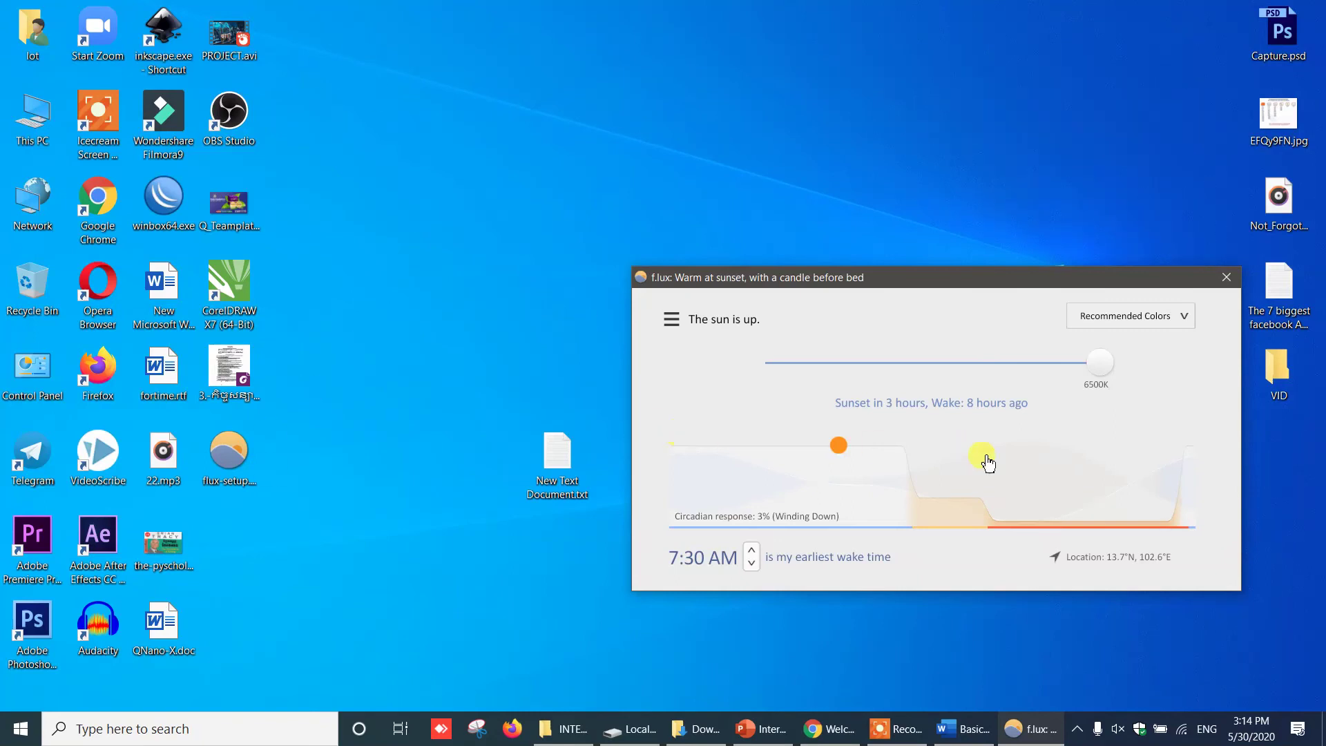
pyautogui.click(751, 567)
pyautogui.click(751, 567)
pyautogui.click(751, 566)
pyautogui.click(751, 566)
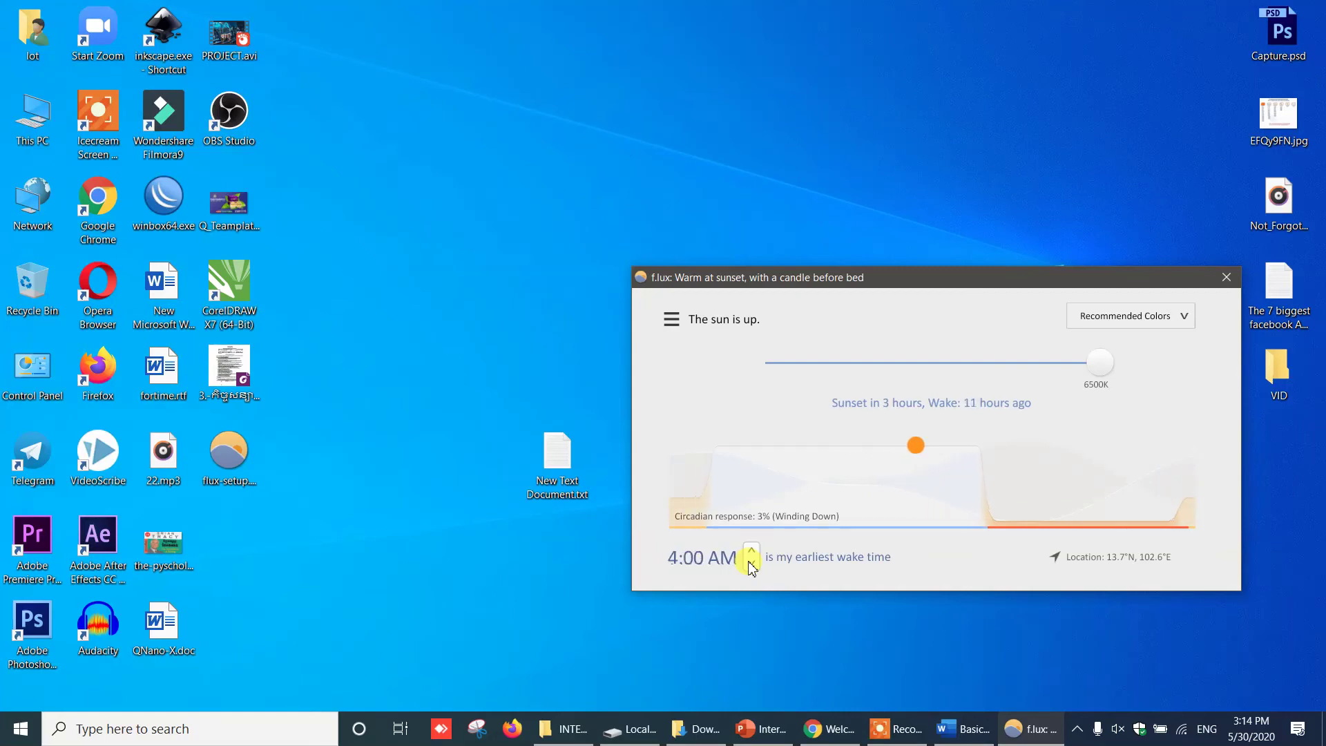
pyautogui.click(752, 566)
pyautogui.click(751, 566)
pyautogui.click(752, 566)
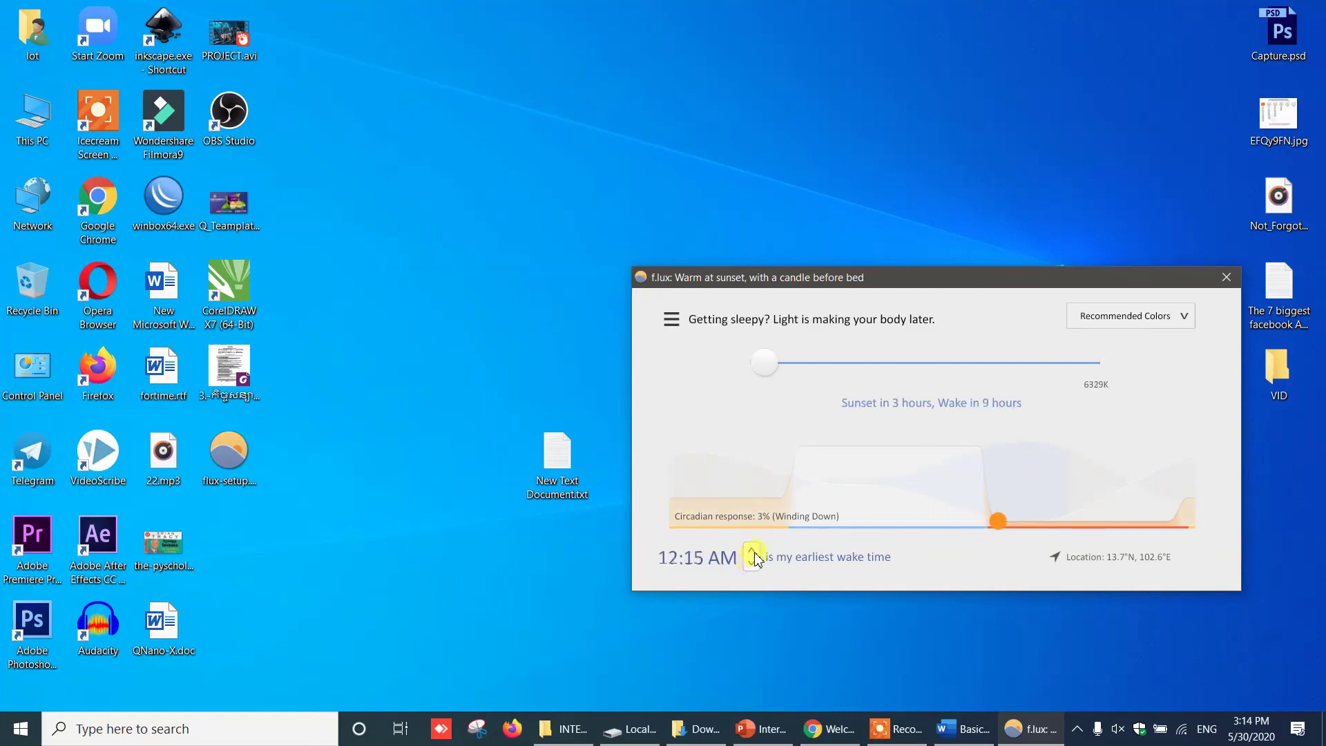
pyautogui.click(751, 567)
pyautogui.click(751, 566)
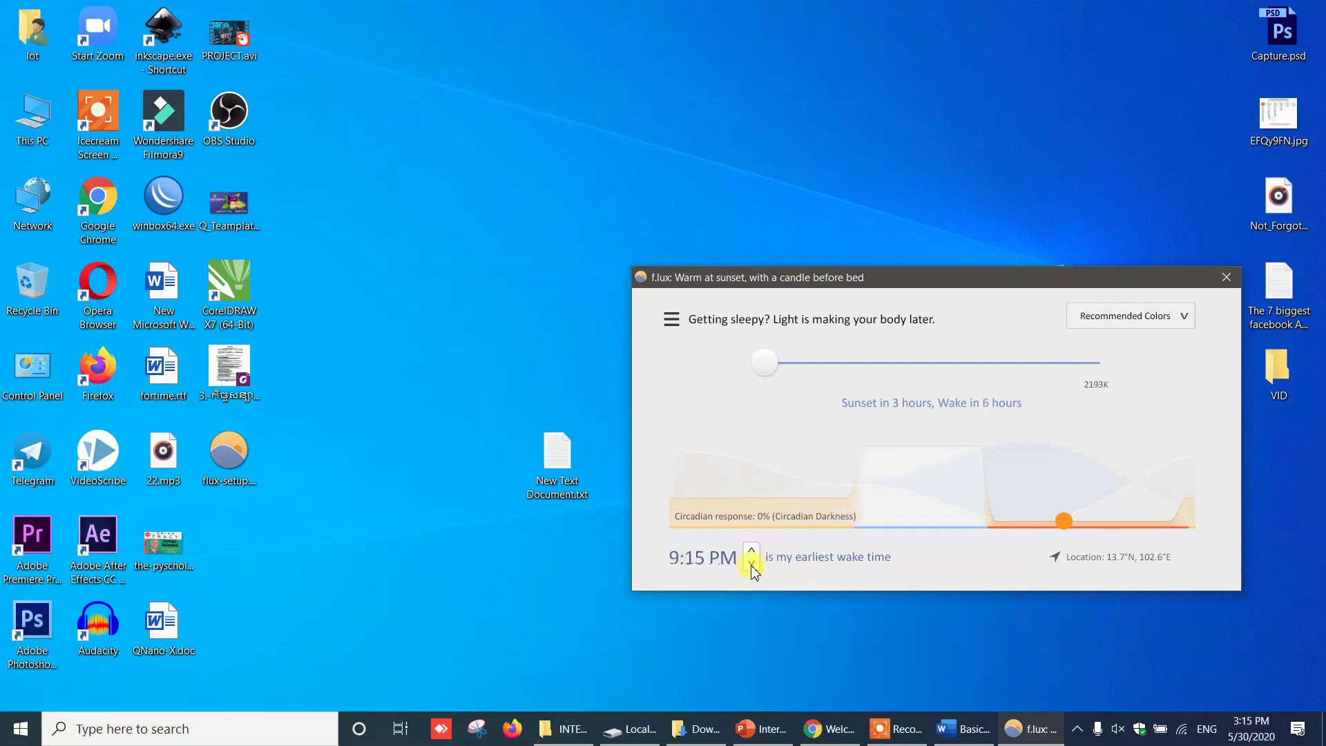
pyautogui.click(751, 567)
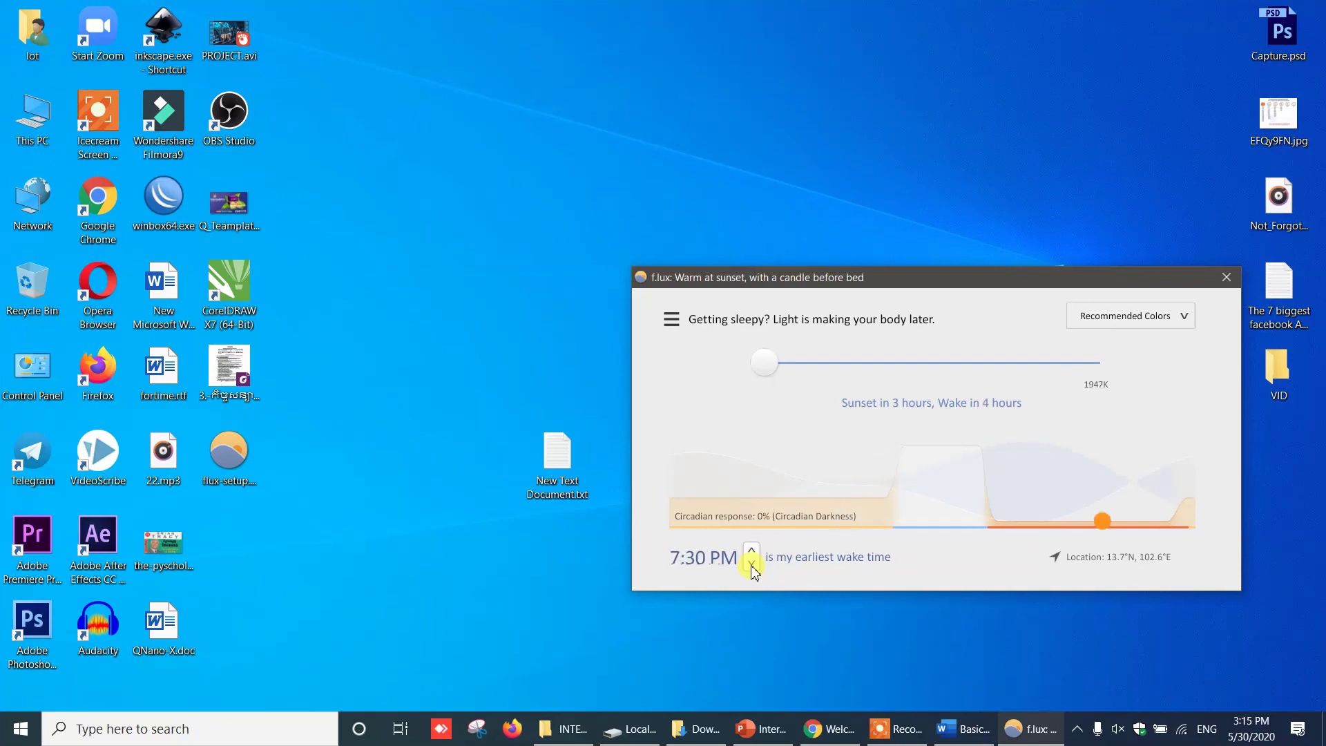
# Lower the earliest wake time in f.lux to 1:45 PM
pyautogui.click(751, 566)
pyautogui.click(751, 566)
pyautogui.click(751, 566)
pyautogui.click(751, 566)
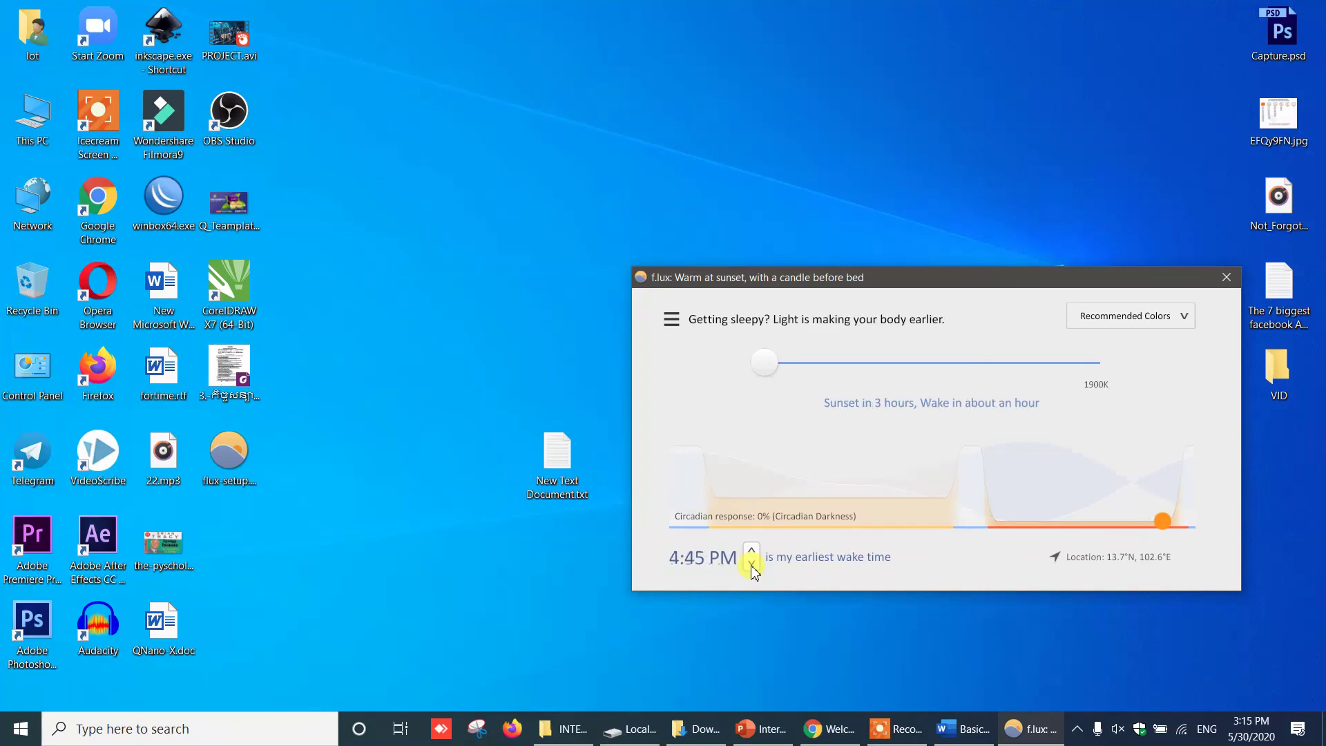
pyautogui.click(751, 566)
pyautogui.click(751, 566)
pyautogui.click(751, 566)
pyautogui.click(751, 566)
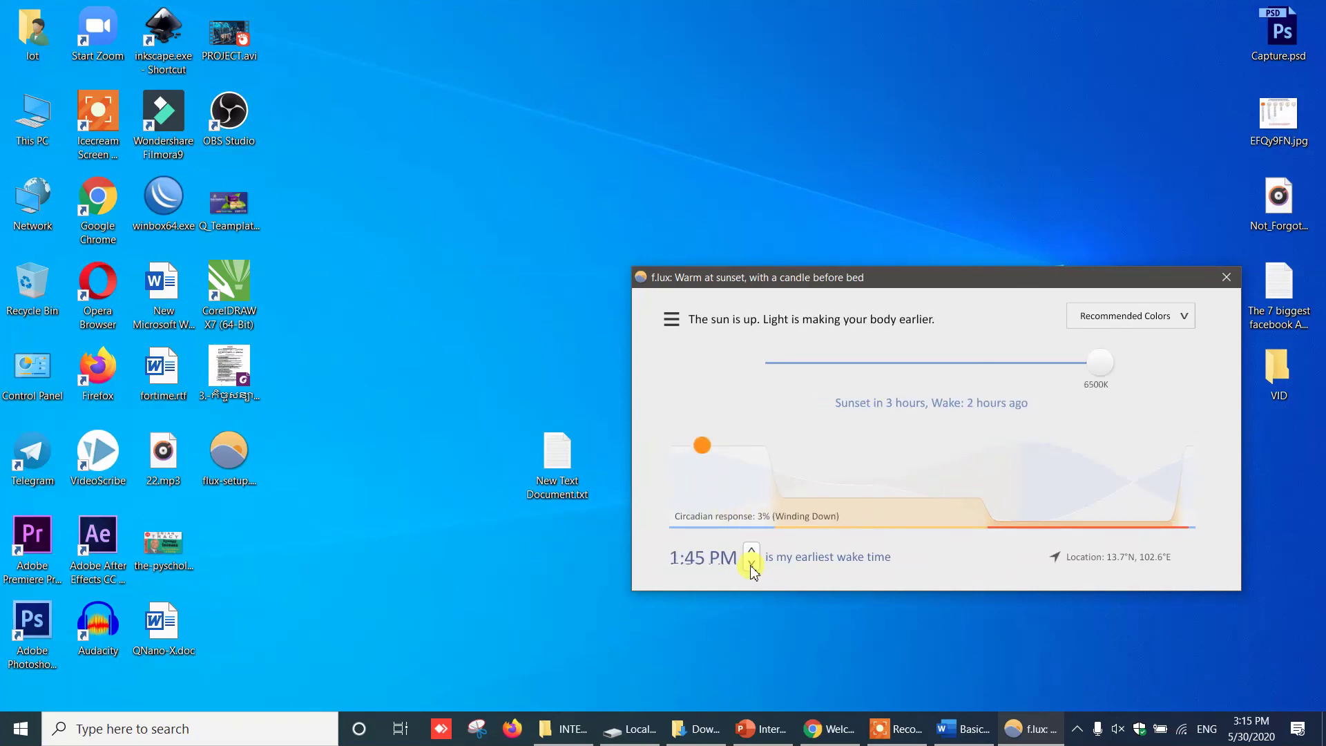
# Advance the earliest wake time past midnight to 4:30 AM and close the f.lux window
pyautogui.click(752, 552)
pyautogui.click(752, 551)
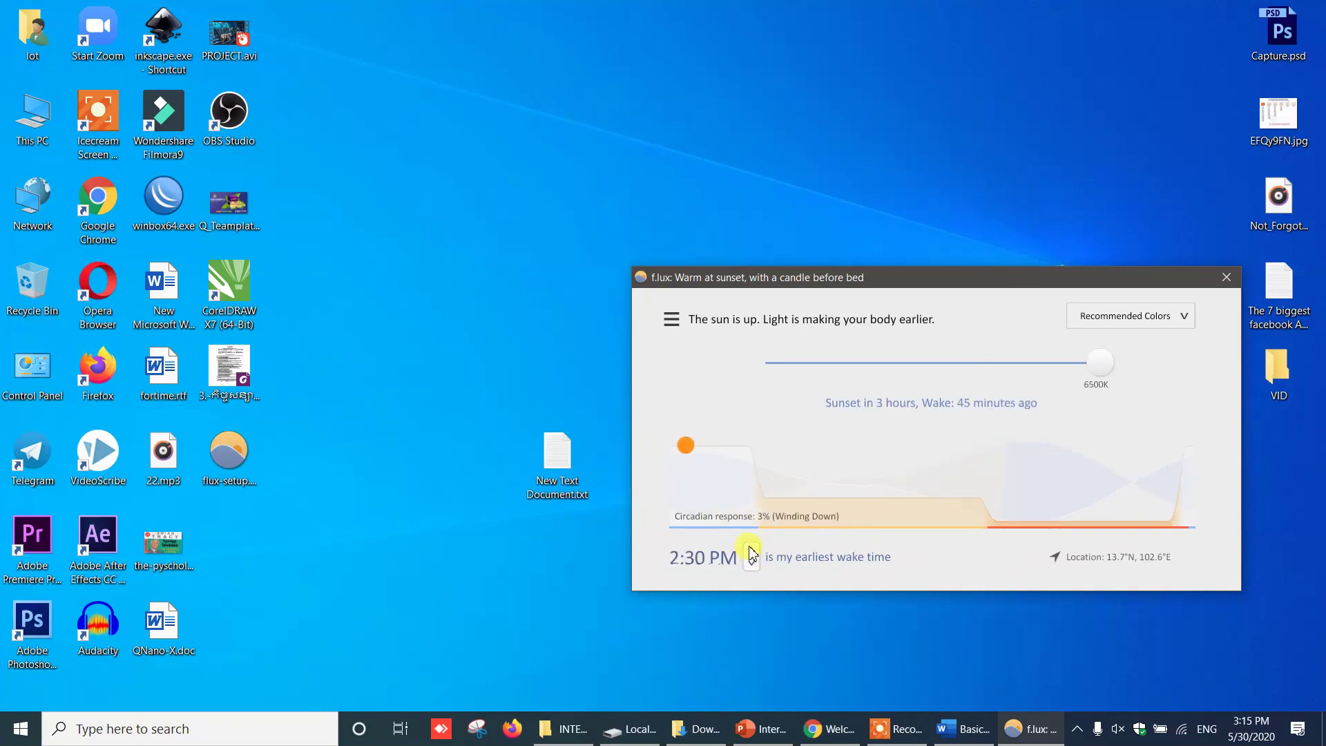
pyautogui.click(752, 551)
pyautogui.click(751, 551)
pyautogui.click(752, 551)
pyautogui.click(752, 551)
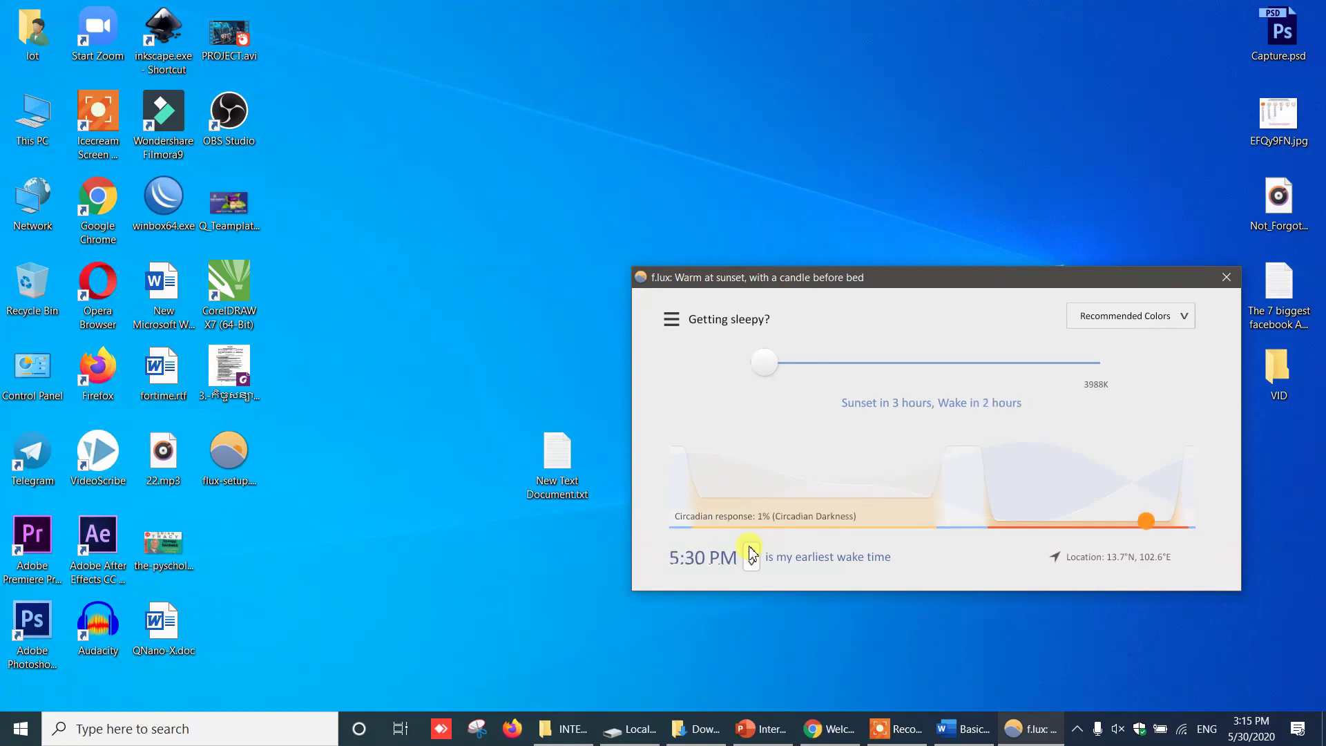
pyautogui.click(751, 551)
pyautogui.click(751, 551)
pyautogui.scroll(18, 751, 553)
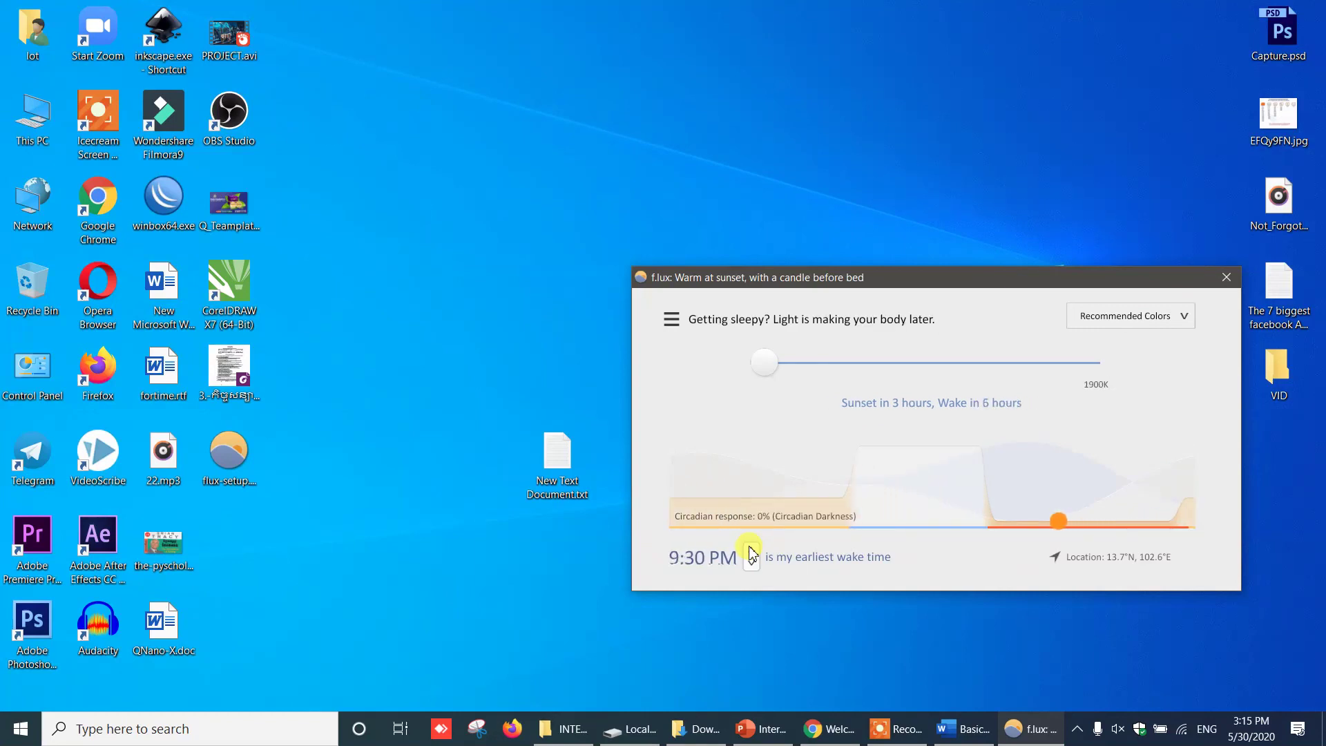
pyautogui.scroll(14, 750, 551)
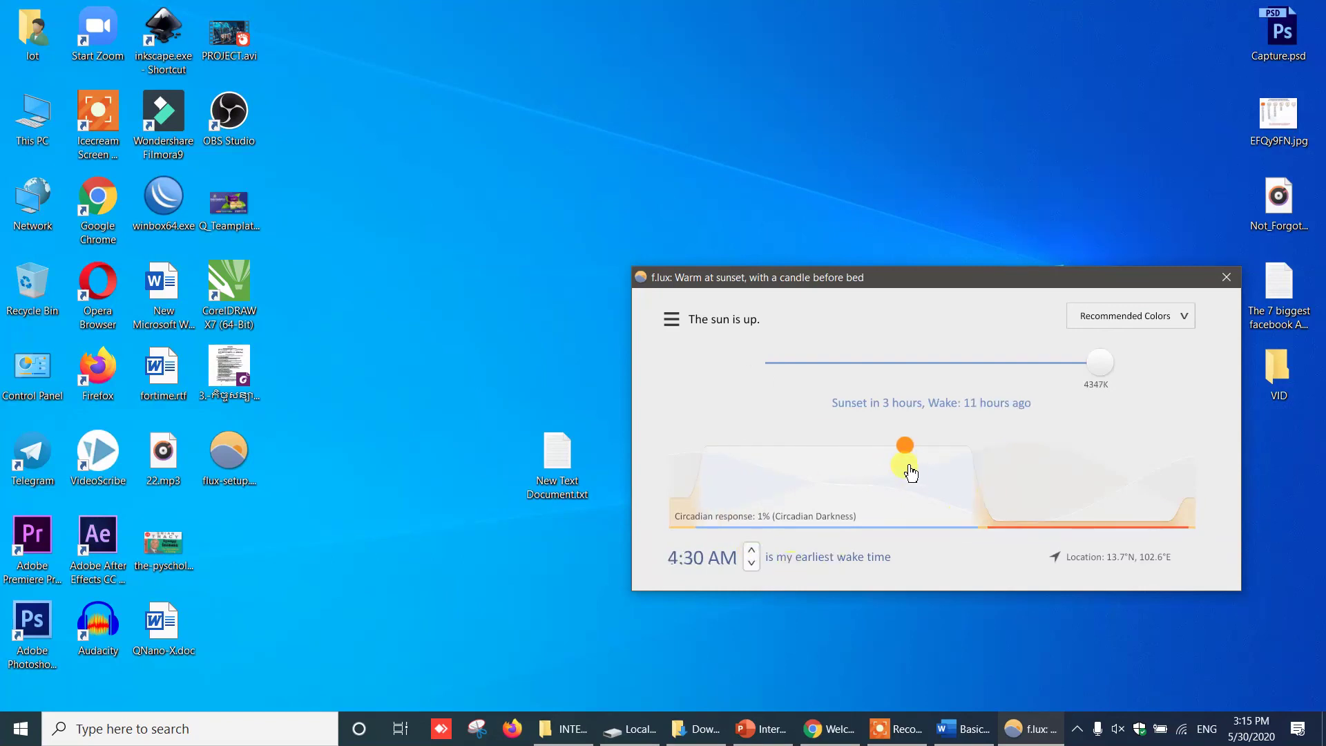
pyautogui.click(1130, 563)
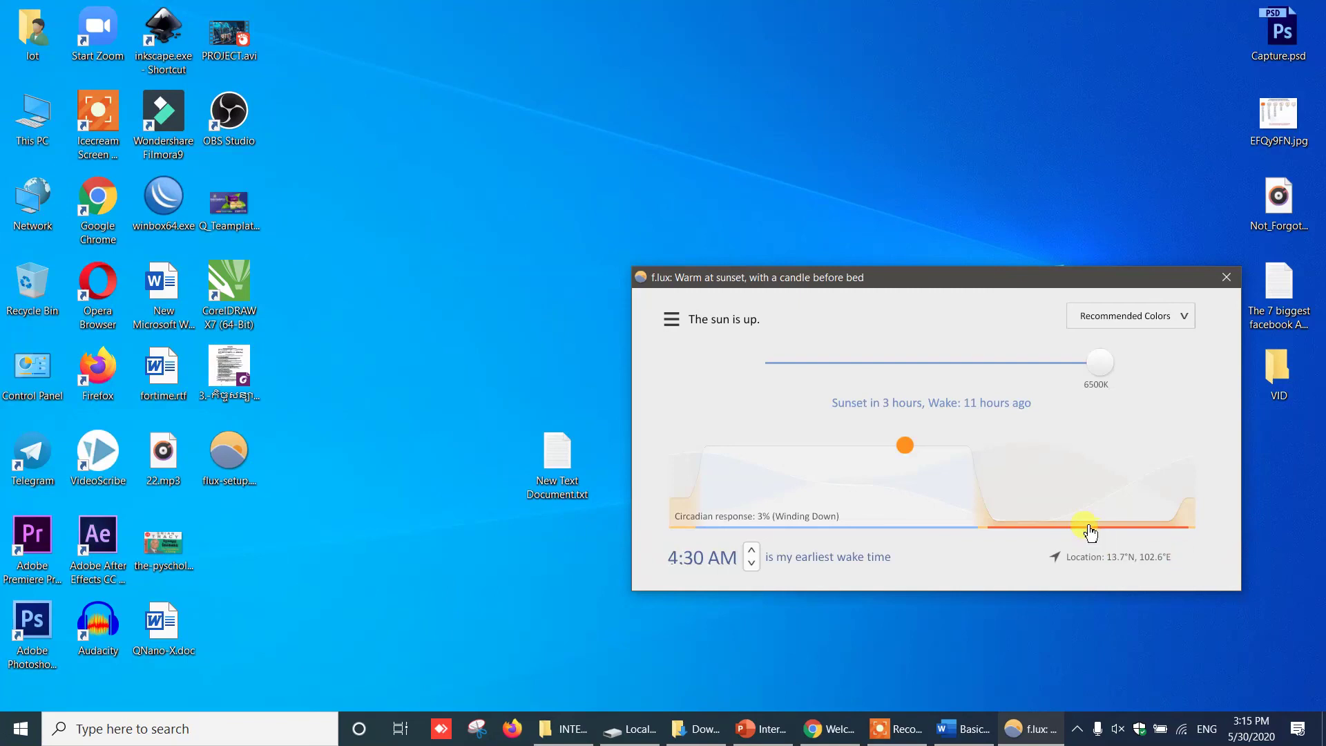
pyautogui.click(1229, 279)
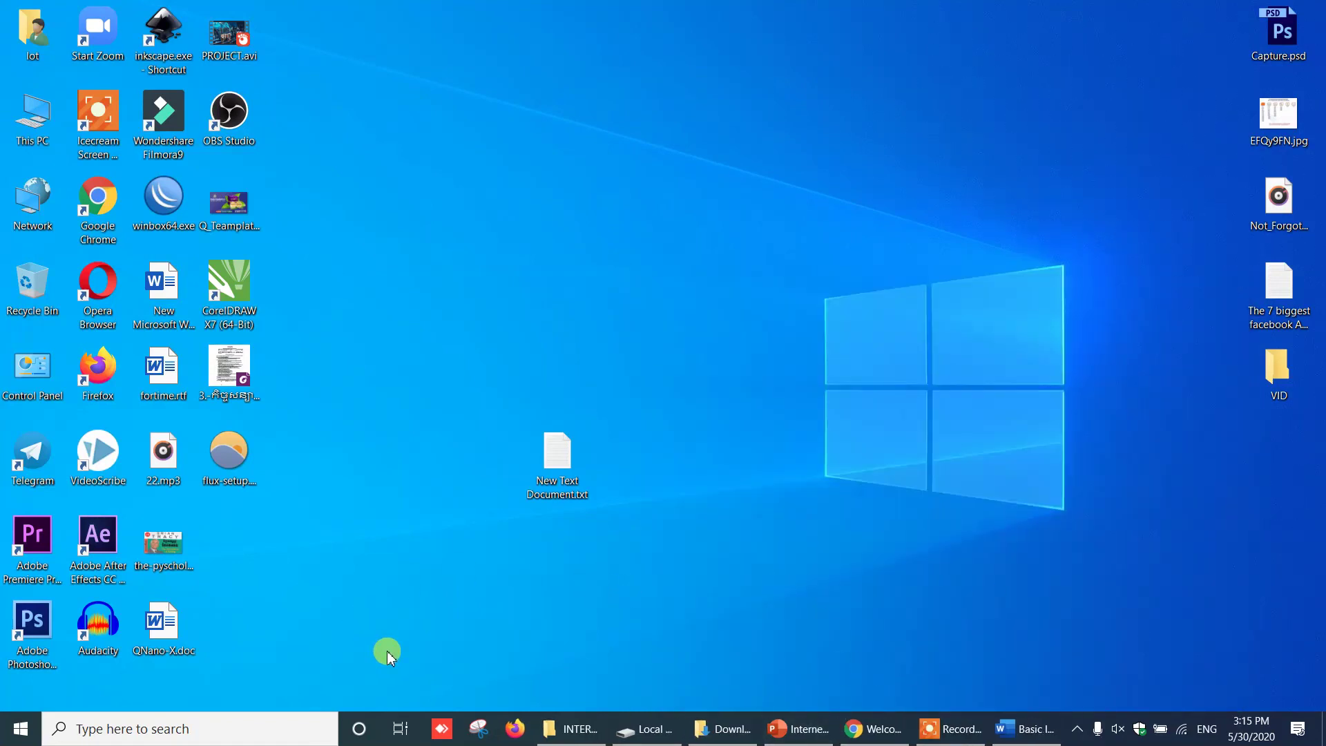
# Move New Text Document.txt from the middle of the desktop toward the icons on the far right
pyautogui.click(558, 457)
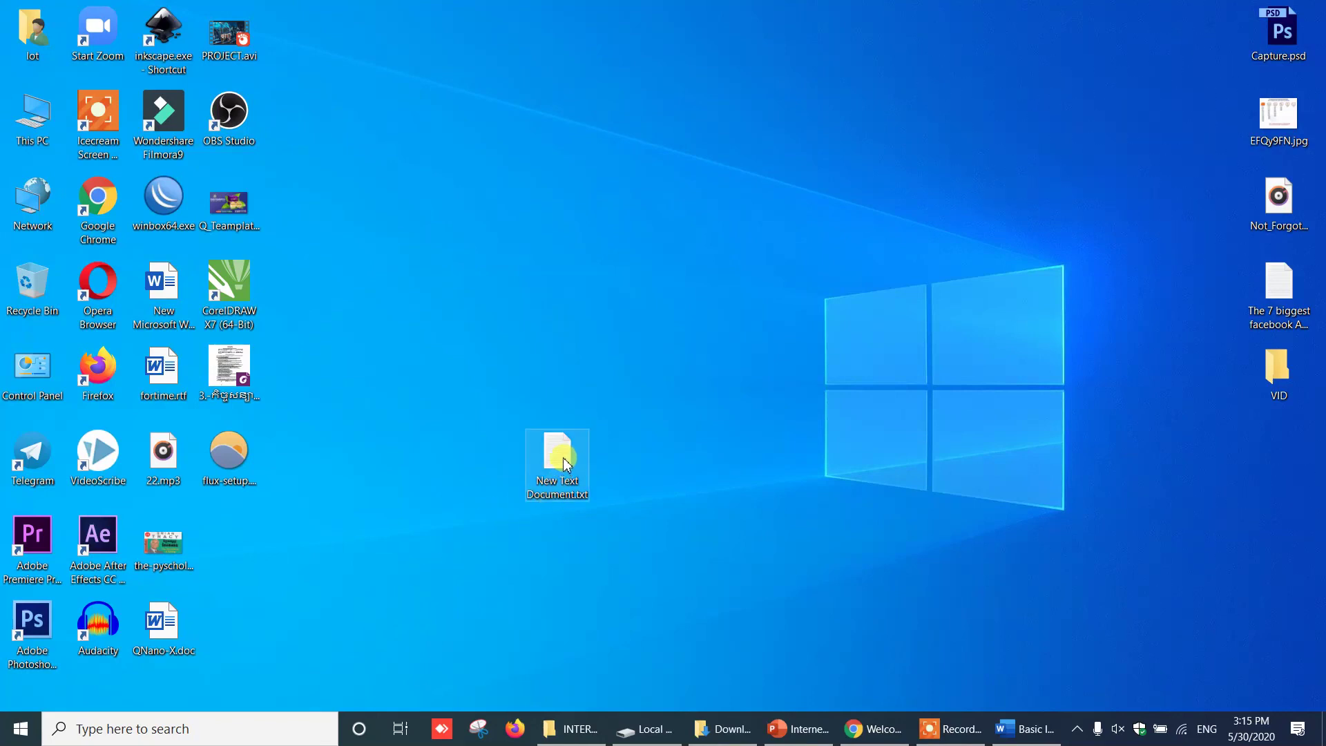
pyautogui.moveTo(558, 461); pyautogui.dragTo(1126, 456)
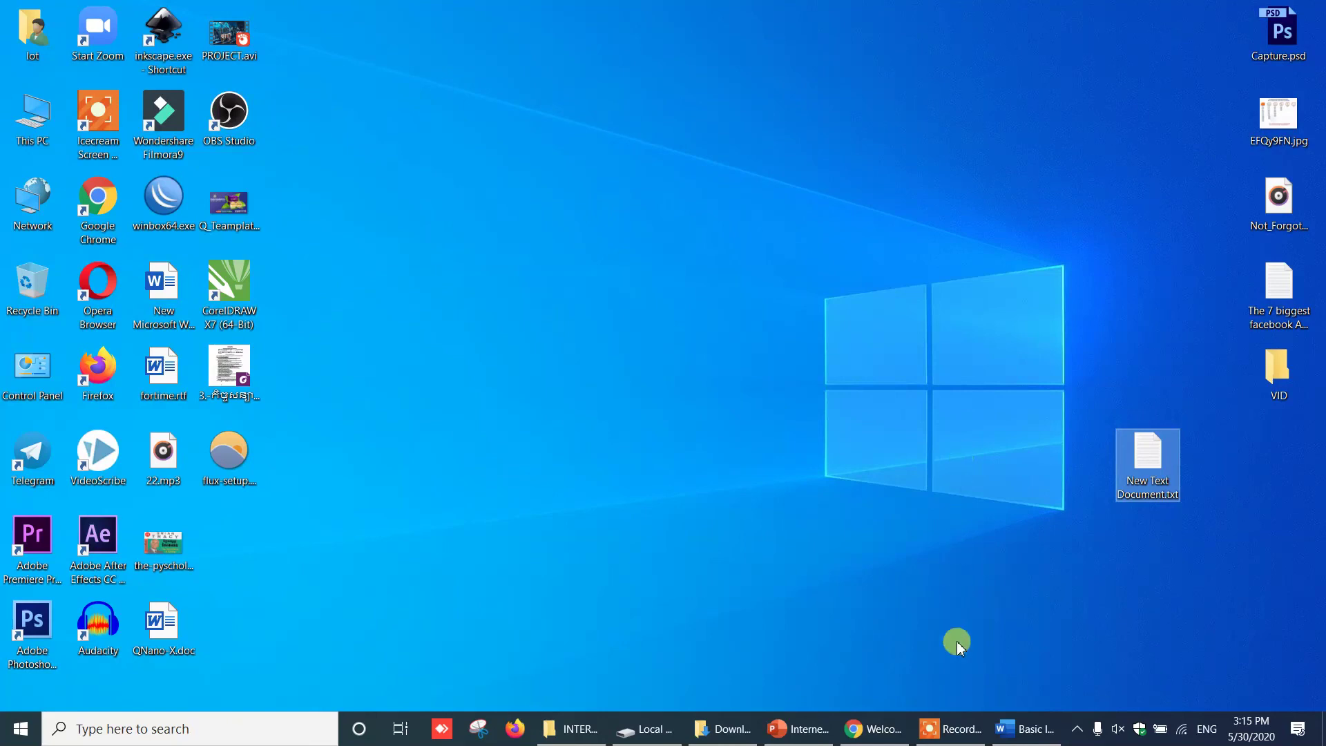
pyautogui.click(949, 729)
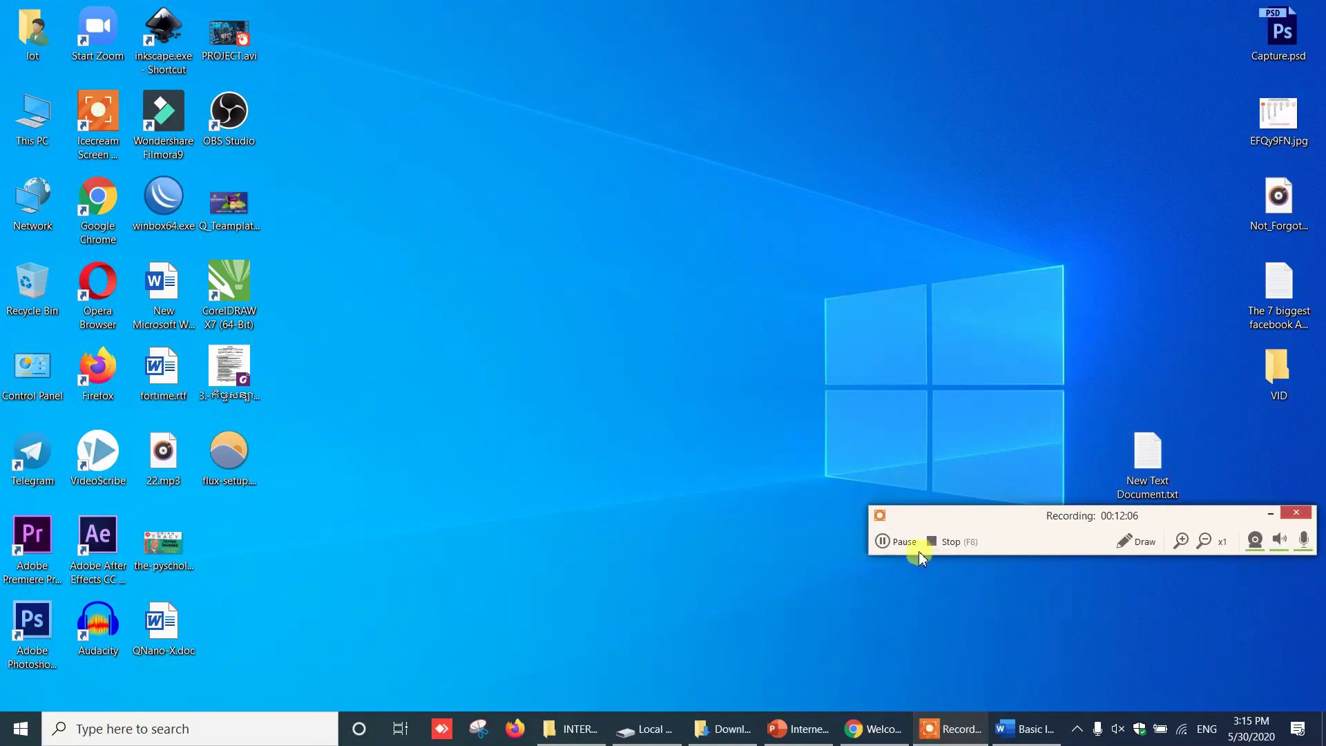